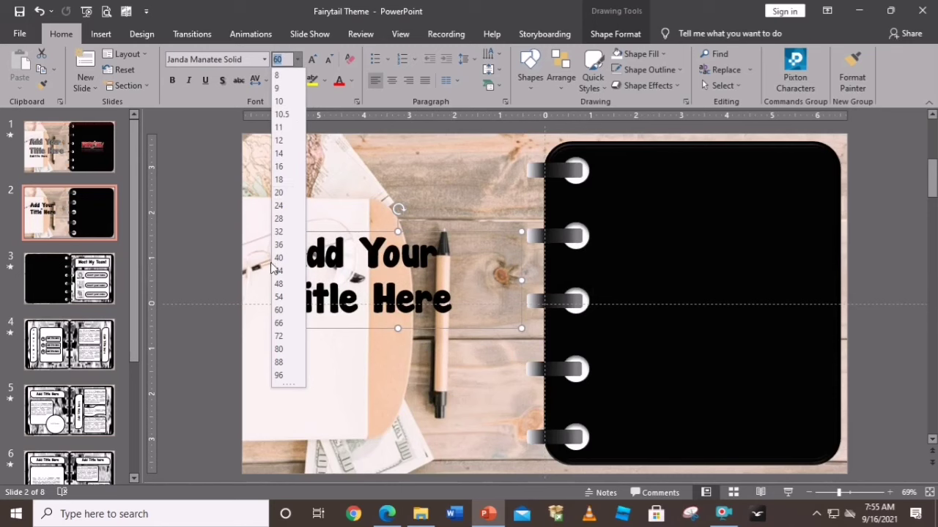
# Step: Set the title text to 66 pt and overlay a gray duplicate, slightly offset, on the black original
pyautogui.click(279, 325)
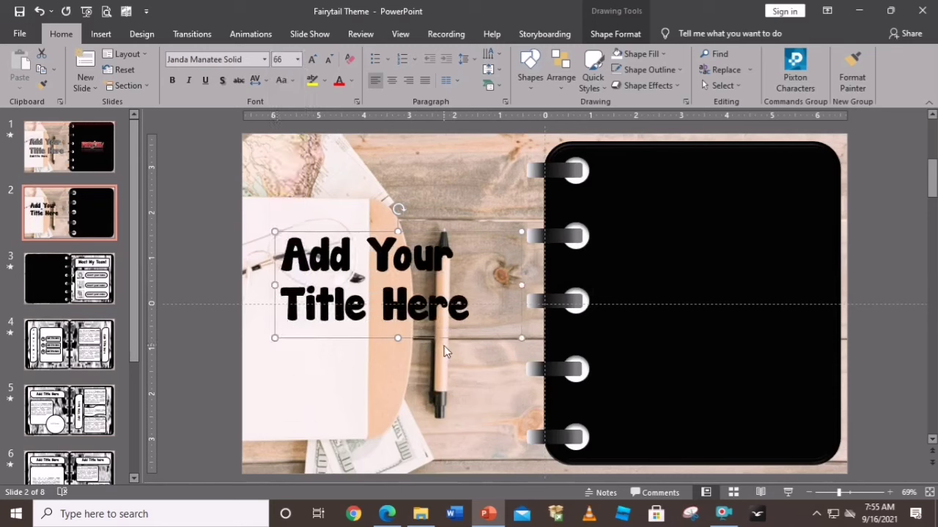
pyautogui.hotkey('ctrl', 'd')
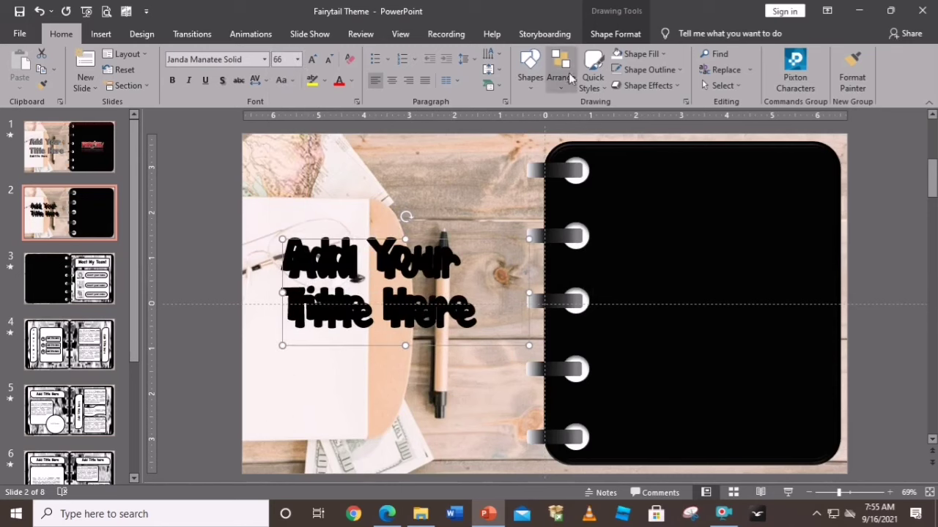
pyautogui.click(351, 80)
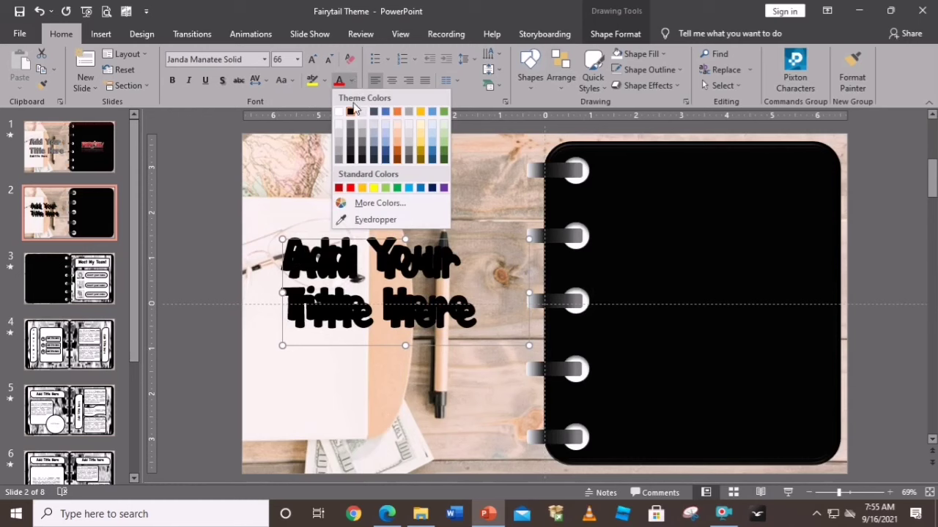
pyautogui.click(335, 152)
pyautogui.moveTo(409, 340); pyautogui.dragTo(411, 341)
# Step: Group the black and gray title text boxes and move the group slightly upward
pyautogui.moveTo(208, 188); pyautogui.dragTo(486, 311)
pyautogui.moveTo(223, 194); pyautogui.dragTo(524, 391)
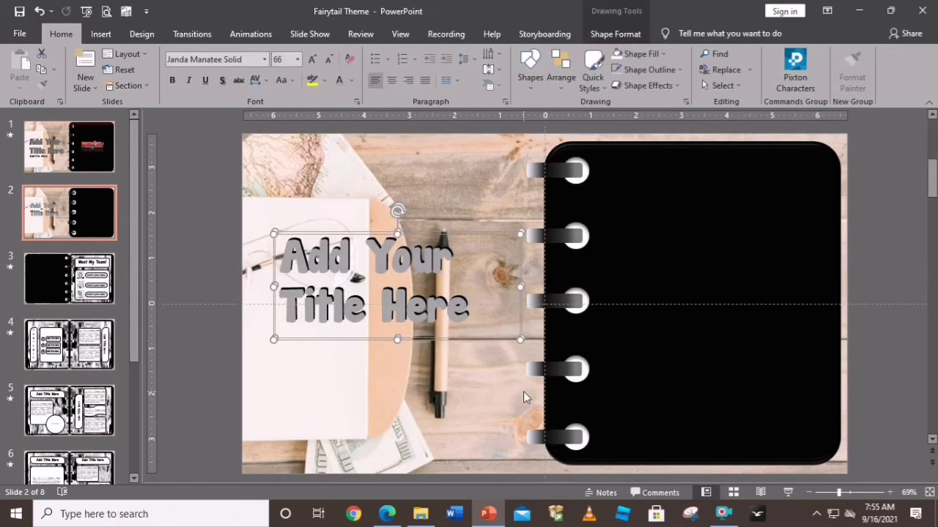
pyautogui.rightClick(446, 342)
pyautogui.moveTo(483, 176)
pyautogui.click(592, 174)
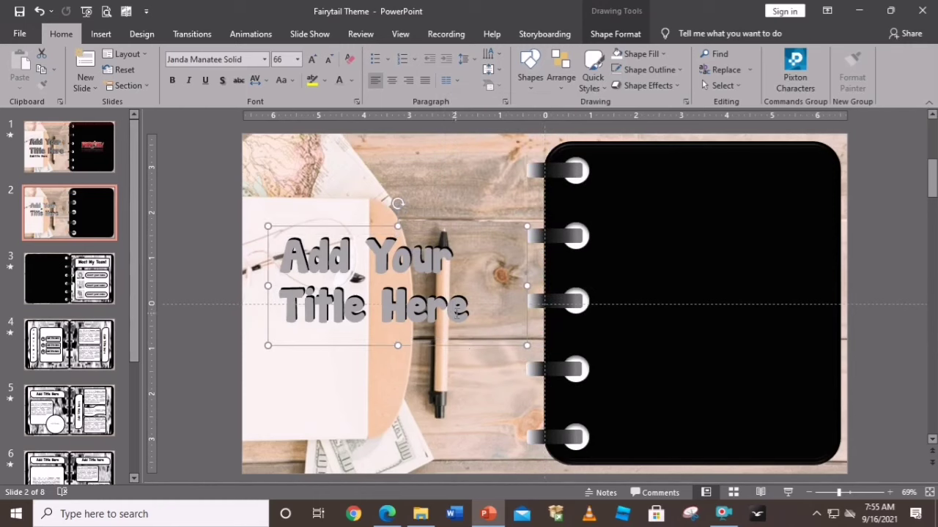
pyautogui.moveTo(463, 348); pyautogui.dragTo(466, 329)
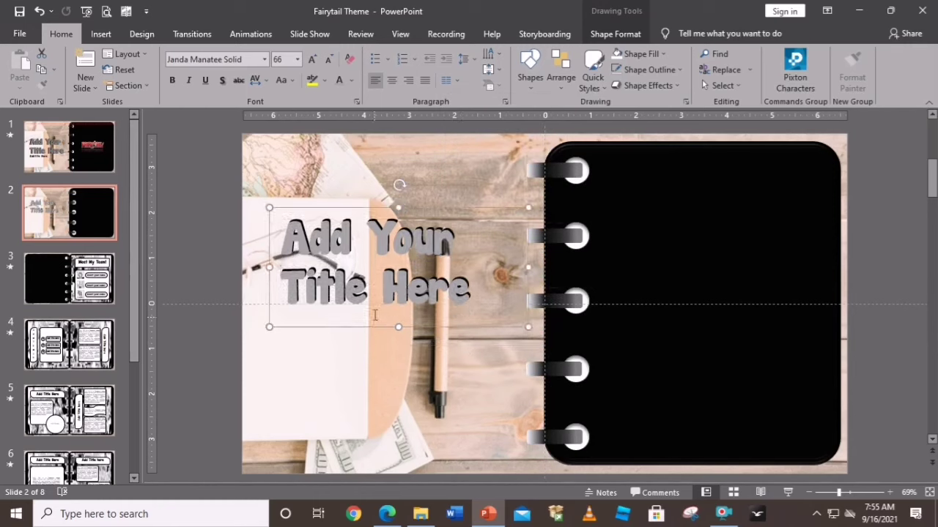
# Step: Add a text box below the title, formatted in Janda Manatee Solid at 28 pt
pyautogui.click(101, 33)
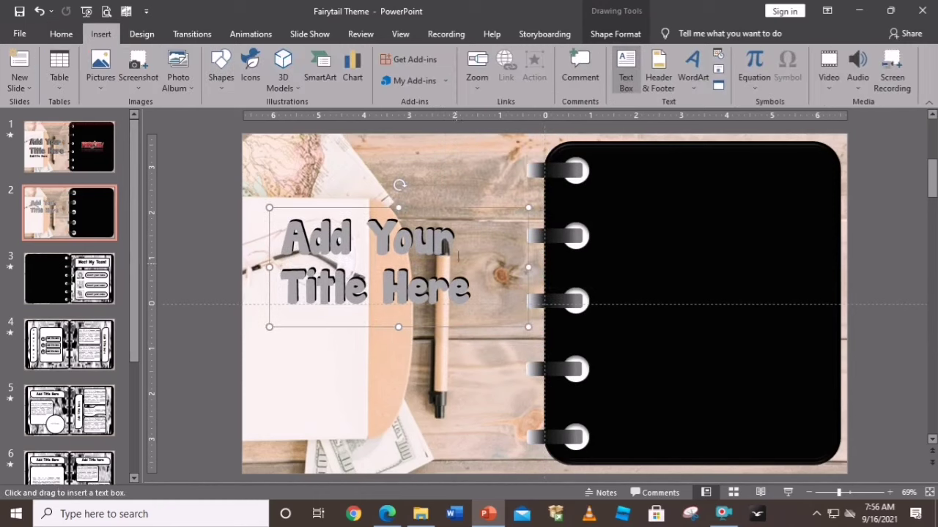
pyautogui.click(333, 337)
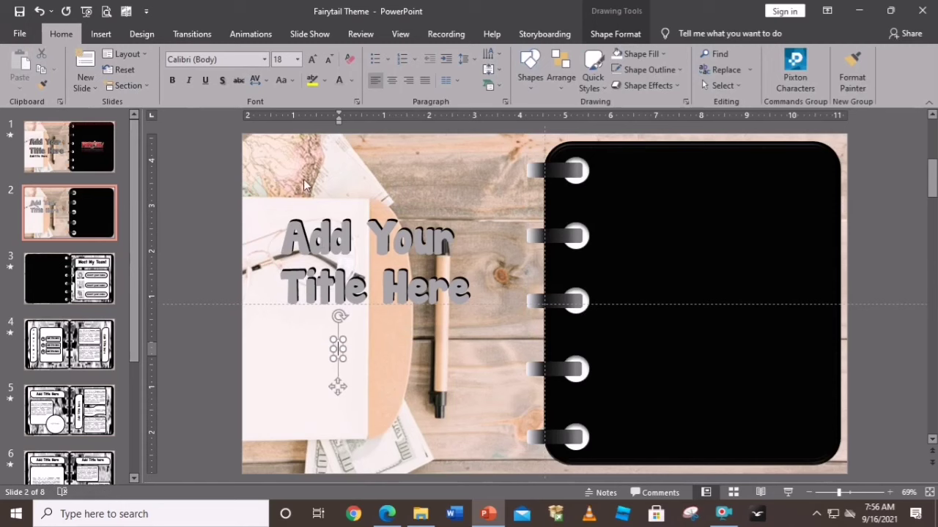
pyautogui.click(264, 60)
pyautogui.click(231, 133)
pyautogui.click(297, 60)
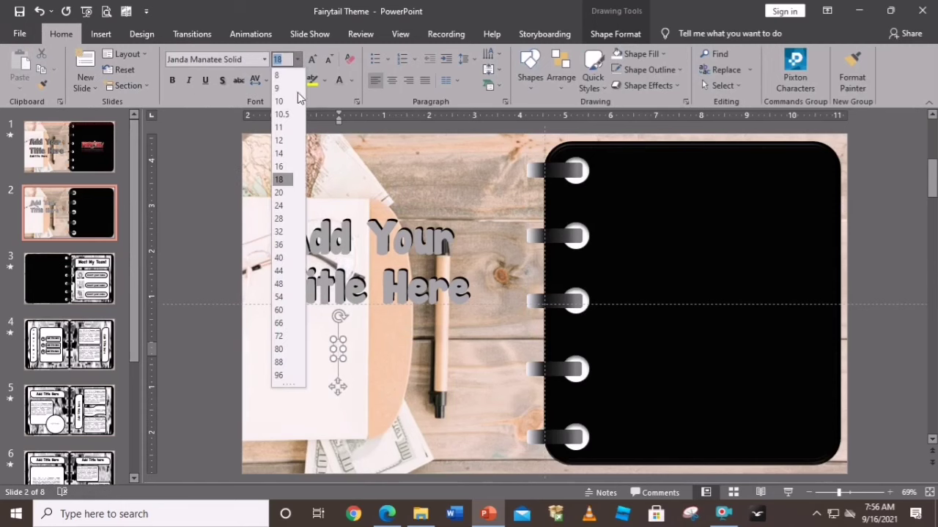
pyautogui.click(280, 219)
# Step: Enter "Subtitle Here" in the new text box and place it directly under the title, aligned with its left edge
pyautogui.write('S')
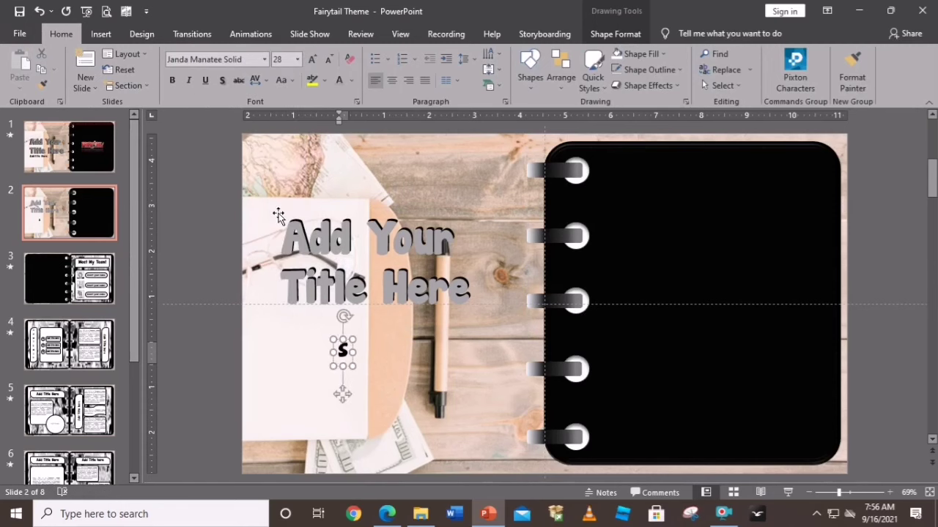
pyautogui.write('ubtit')
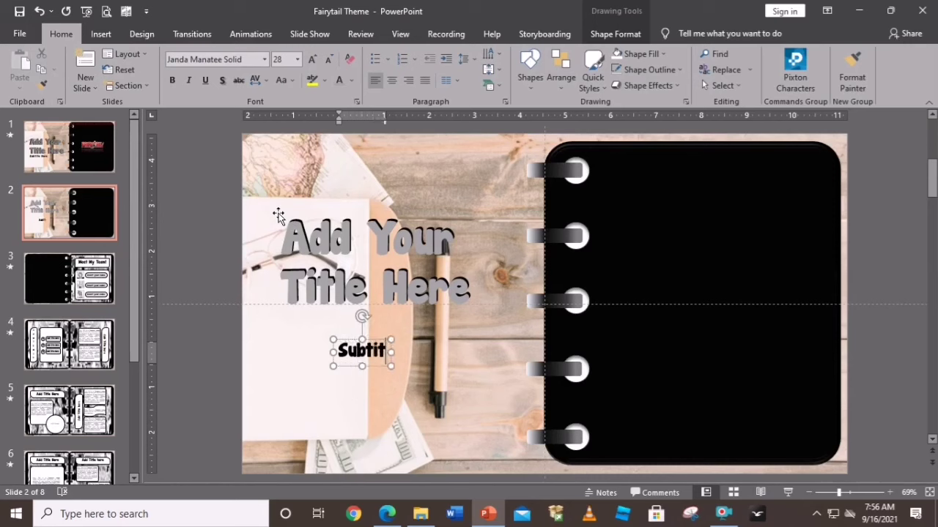
pyautogui.write('le Here')
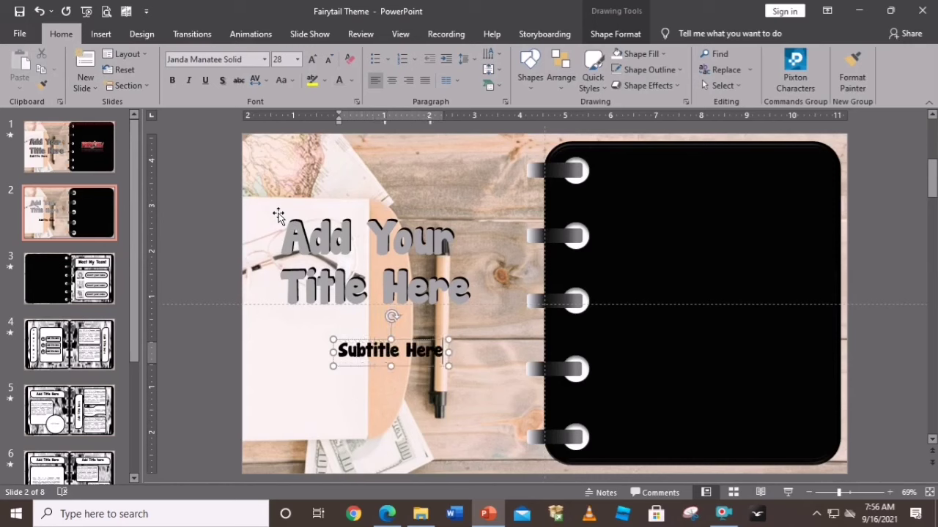
pyautogui.moveTo(356, 372); pyautogui.dragTo(307, 332)
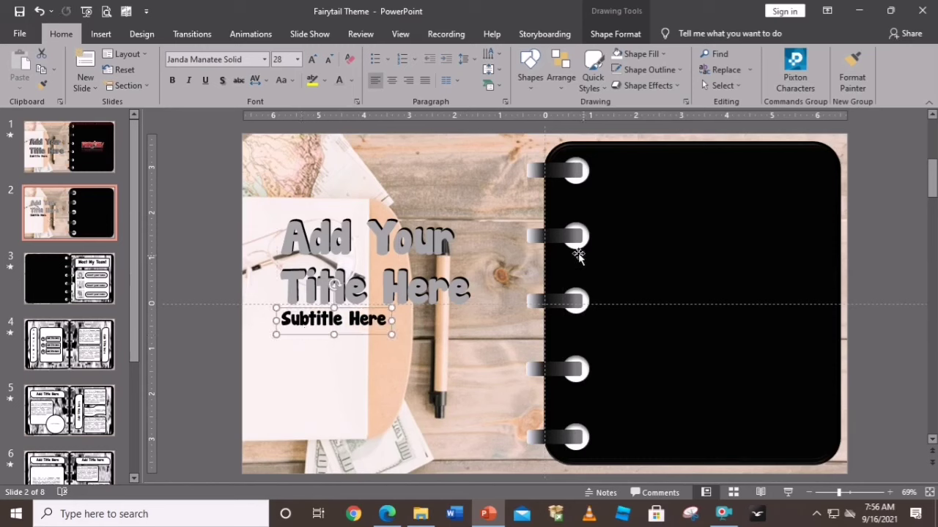
# Step: Insert the red Fairy Tail logo picture from the fairytail folder and place it on the black notebook cover
pyautogui.click(114, 41)
pyautogui.click(100, 69)
pyautogui.click(305, 160)
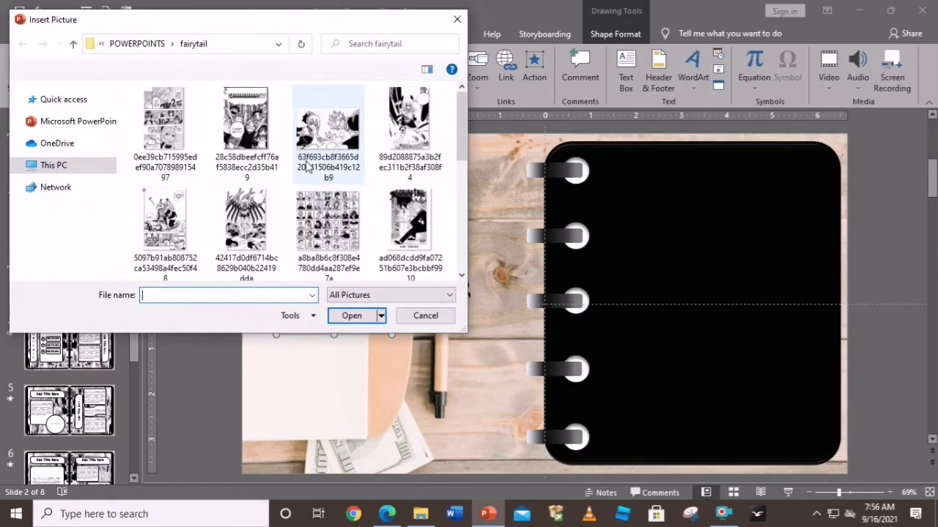
pyautogui.scroll(-5, 410, 127)
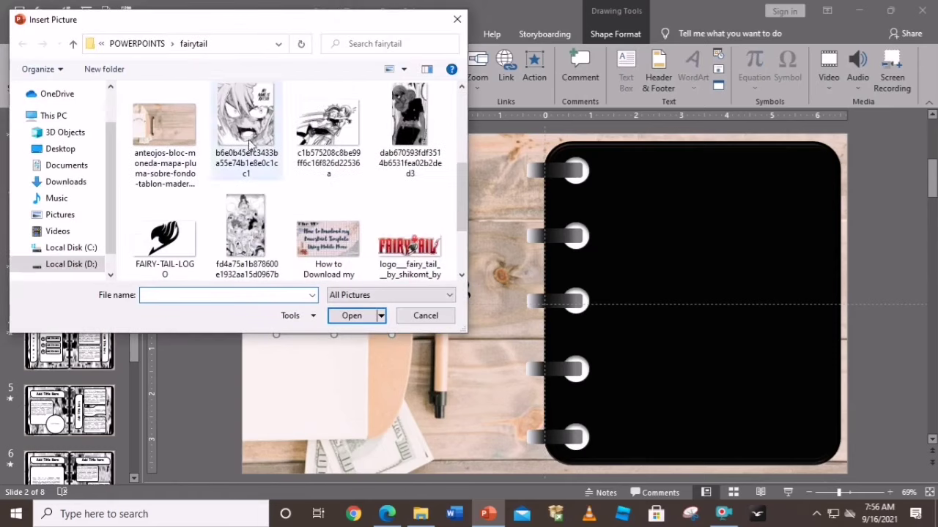
pyautogui.click(385, 117)
pyautogui.click(350, 316)
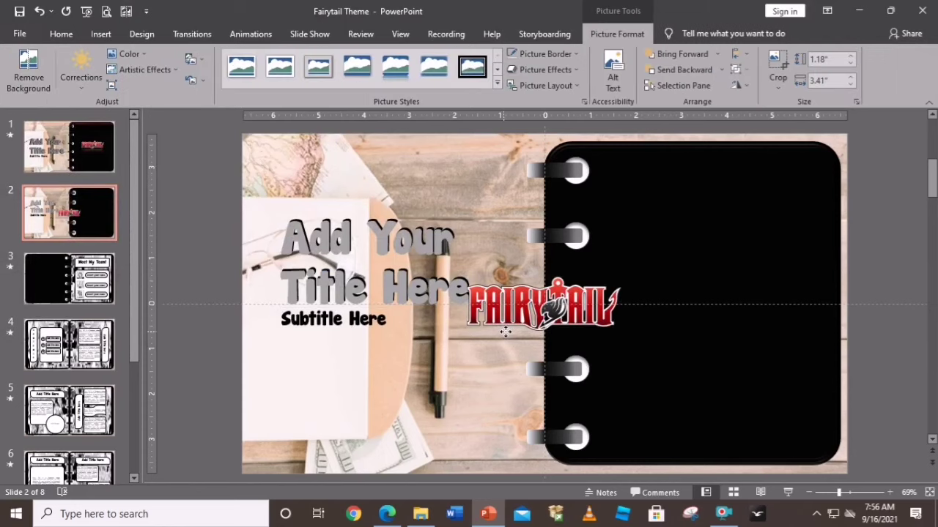
pyautogui.moveTo(509, 333); pyautogui.dragTo(668, 303)
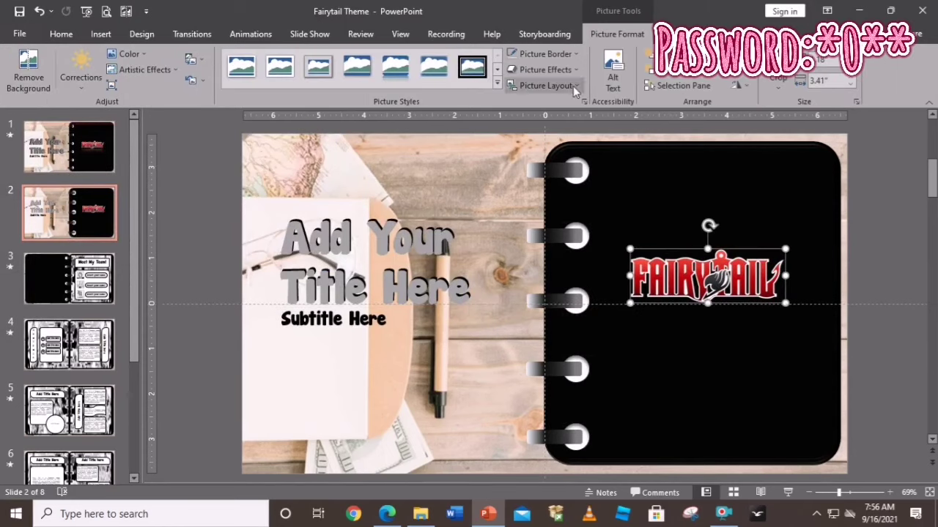
# Step: Apply the perspective shadow that falls below the picture to the Fairy Tail logo
pyautogui.click(545, 69)
pyautogui.moveTo(558, 204)
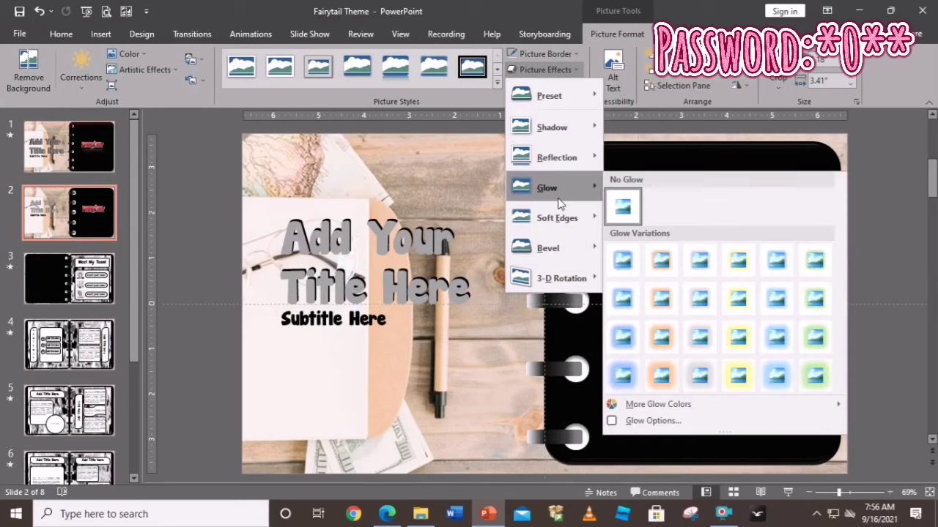
pyautogui.moveTo(554, 127)
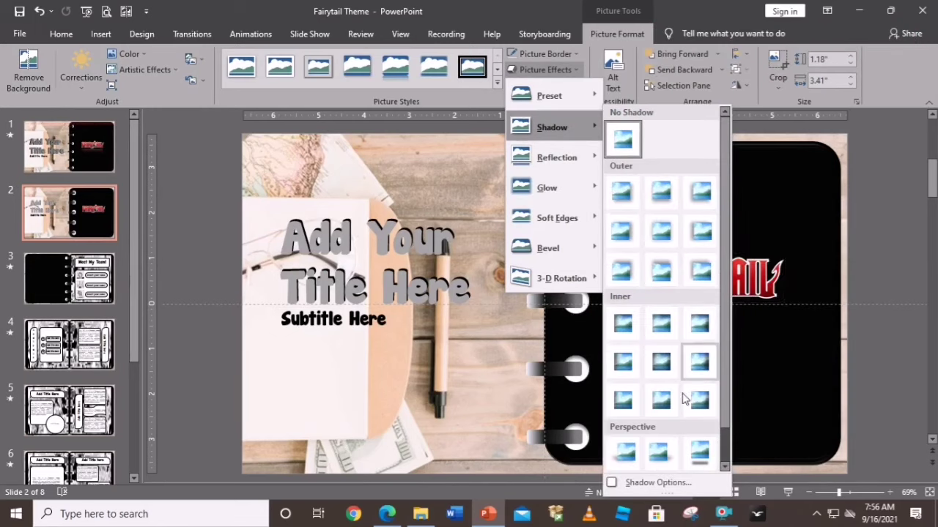
pyautogui.click(697, 455)
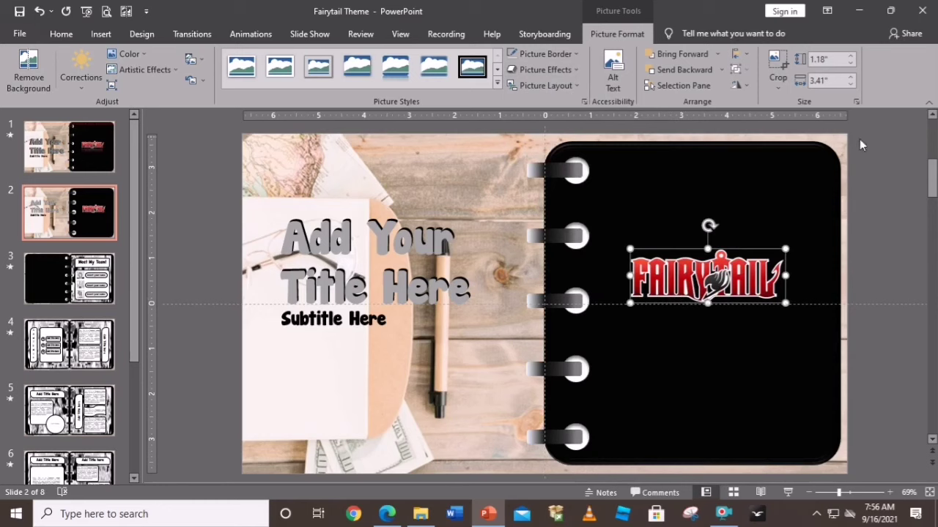
# Step: Add a reflection effect to the Fairy Tail logo on slide 2
pyautogui.scroll(-1, 559, 115)
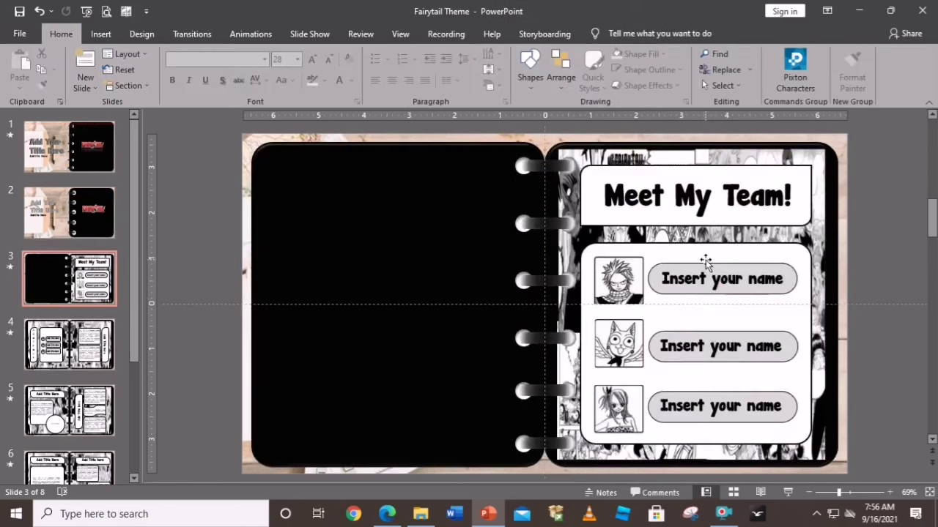
pyautogui.click(33, 197)
pyautogui.click(644, 270)
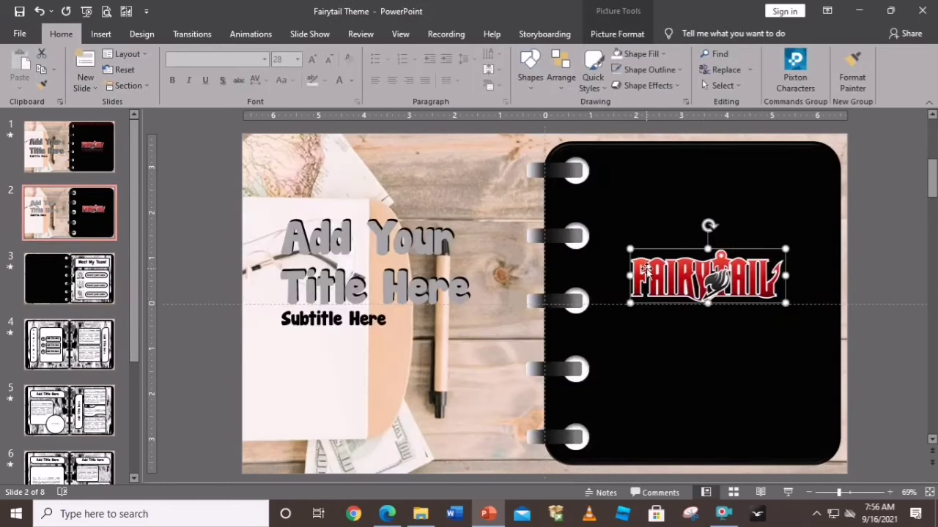
pyautogui.click(631, 88)
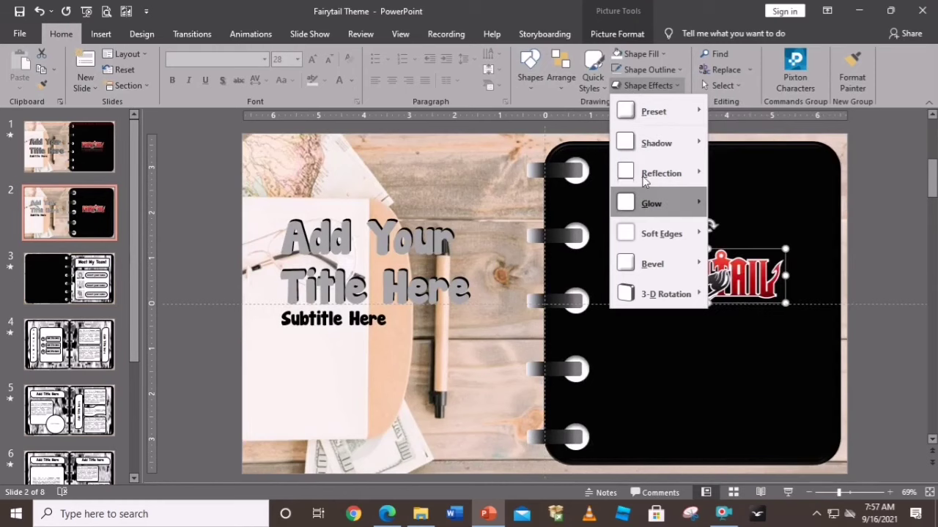
pyautogui.moveTo(646, 176)
pyautogui.click(777, 296)
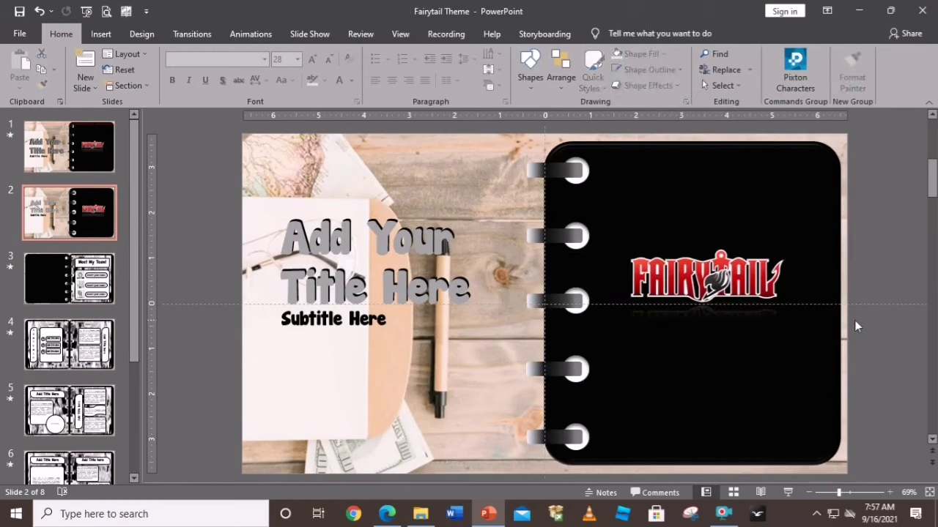
pyautogui.click(727, 268)
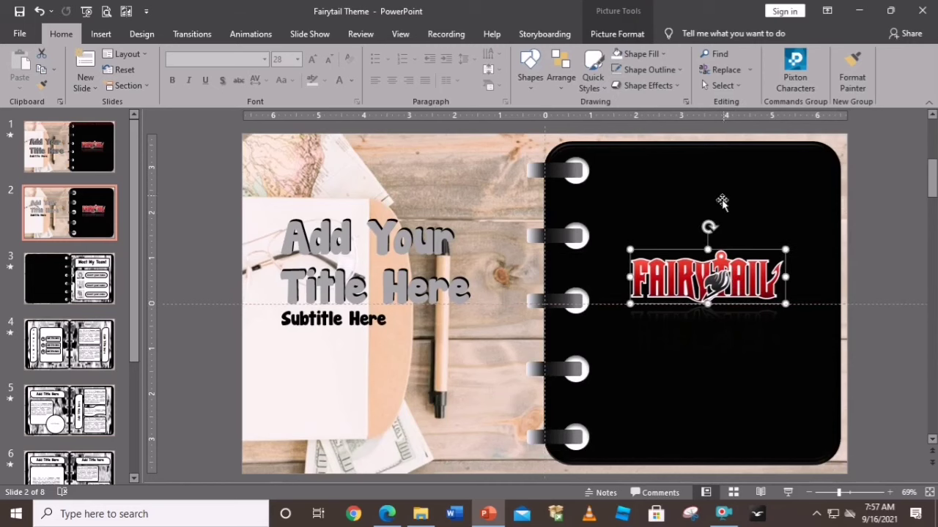
# Step: Add a blank slide after slide 2
pyautogui.click(93, 88)
pyautogui.click(105, 269)
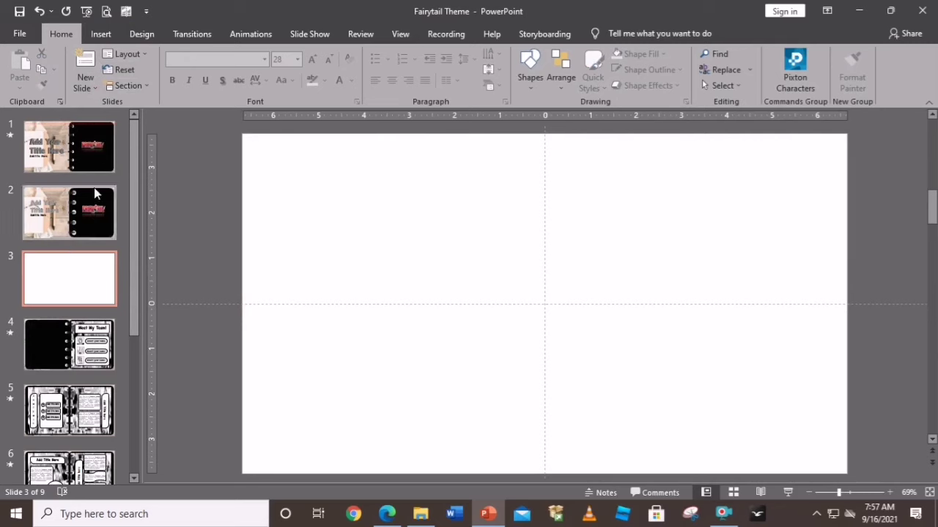
pyautogui.rightClick(99, 312)
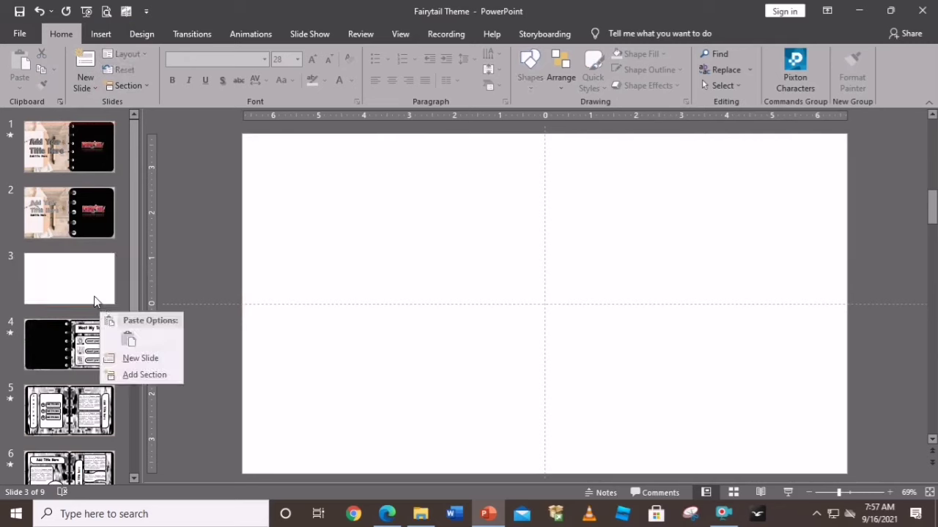
# Step: Insert the black-and-white manga pictures from the fairytail folder into the blank slide, leaving out the character portrait grid, wooden background and logos
pyautogui.click(102, 35)
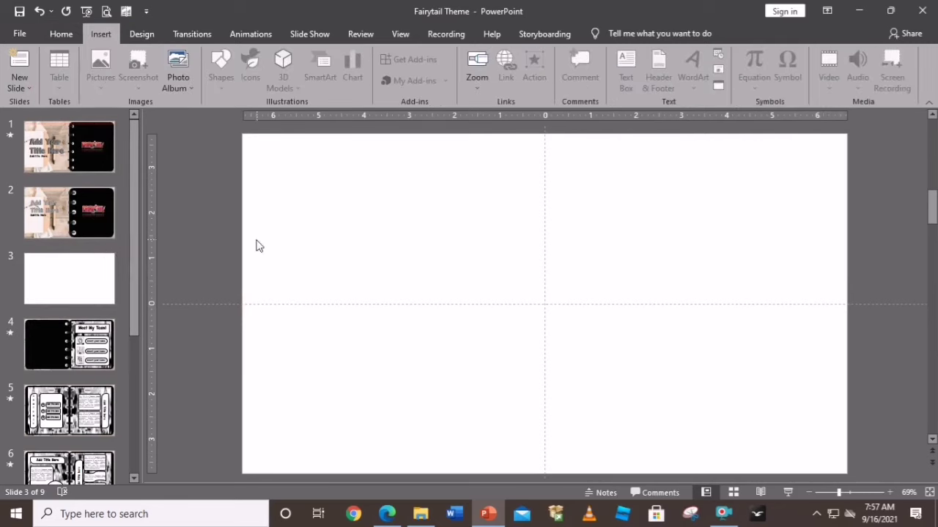
pyautogui.click(100, 70)
pyautogui.click(120, 119)
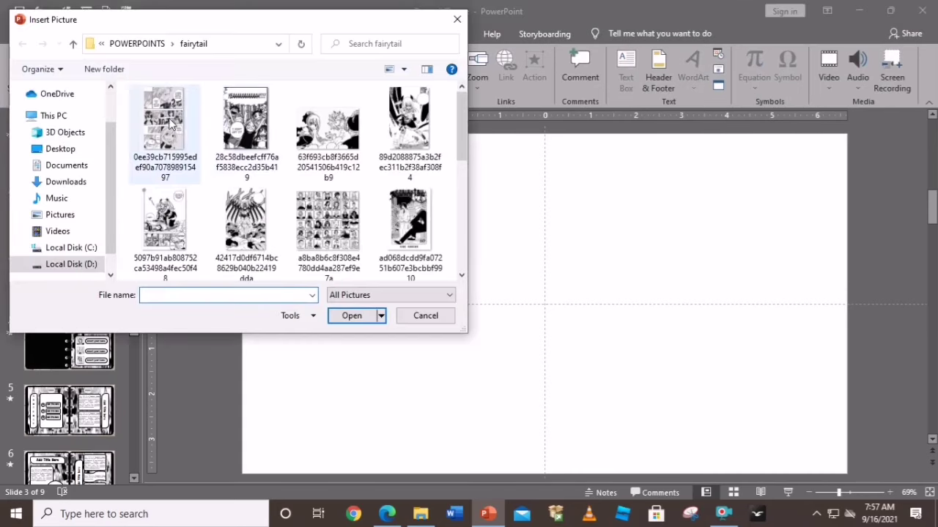
pyautogui.click(170, 123)
pyautogui.keyDown('ctrl'); pyautogui.click(249, 131); pyautogui.keyUp('ctrl')
pyautogui.keyDown('ctrl'); pyautogui.click(328, 130); pyautogui.keyUp('ctrl')
pyautogui.keyDown('ctrl'); pyautogui.click(409, 130); pyautogui.keyUp('ctrl')
pyautogui.keyDown('ctrl'); pyautogui.click(165, 220); pyautogui.keyUp('ctrl')
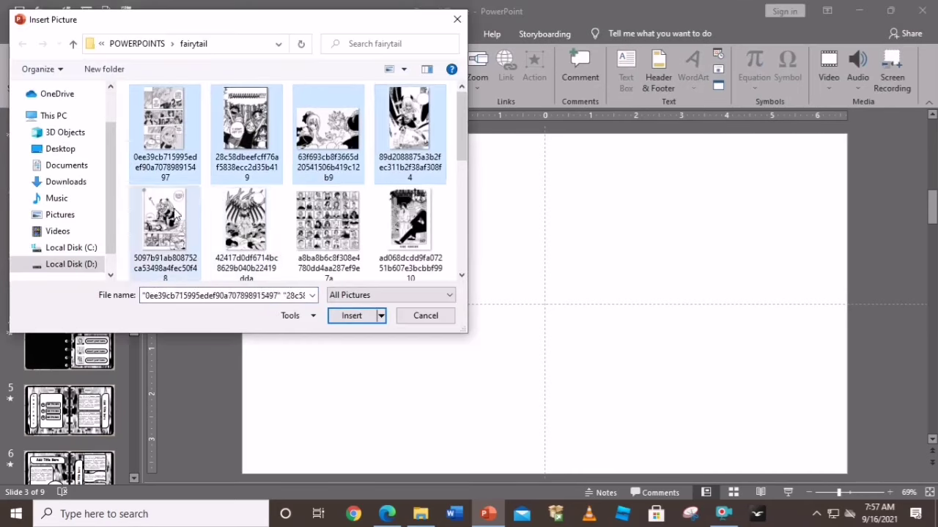
pyautogui.keyDown('ctrl'); pyautogui.click(246, 219); pyautogui.keyUp('ctrl')
pyautogui.keyDown('ctrl'); pyautogui.click(333, 210); pyautogui.keyUp('ctrl')
pyautogui.hotkey('shift', 'Right')
pyautogui.scroll(-2, 326, 212)
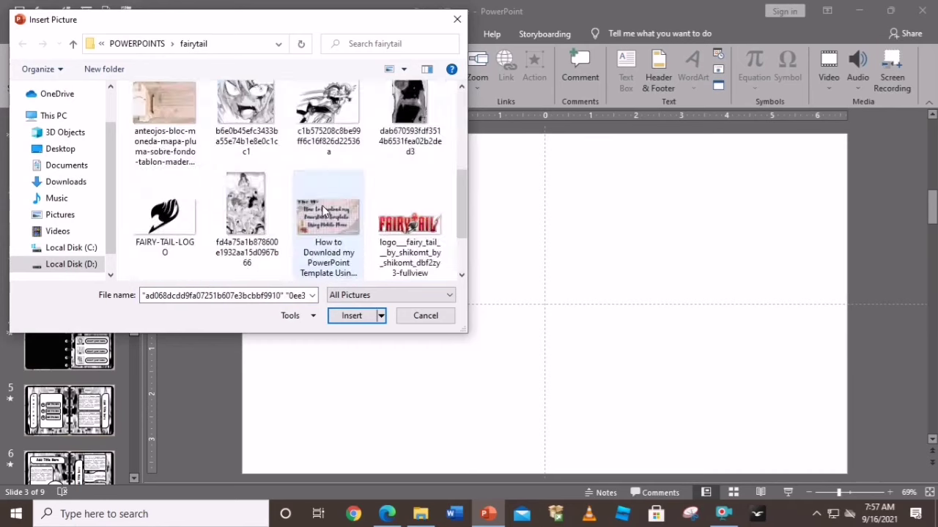
pyautogui.scroll(1, 326, 213)
pyautogui.hotkey('shift', 'Right')
pyautogui.hotkey('shift', 'Right')
pyautogui.hotkey('shift', 'Right')
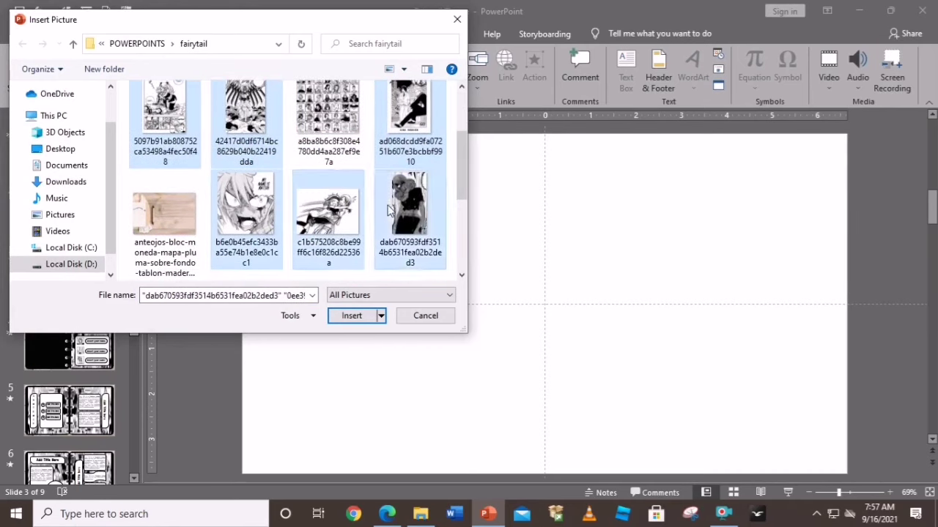
pyautogui.scroll(-5, 392, 211)
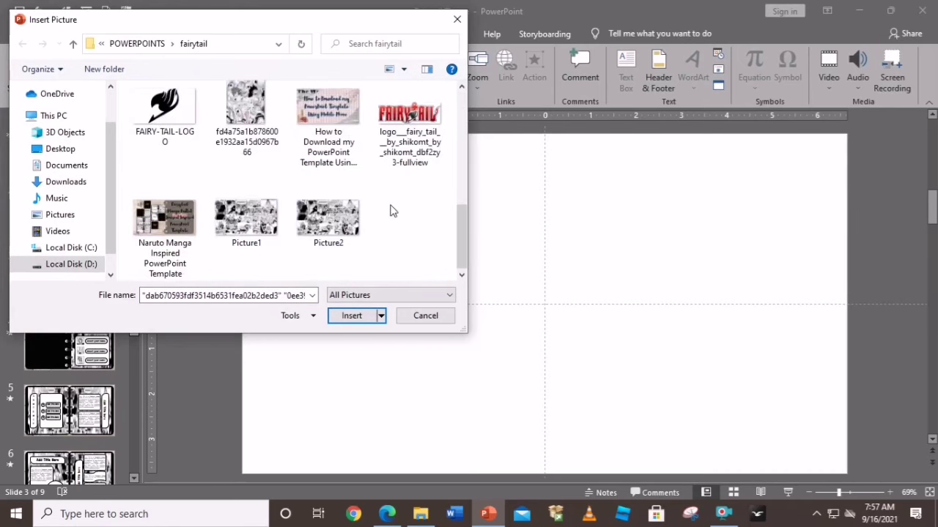
pyautogui.click(352, 316)
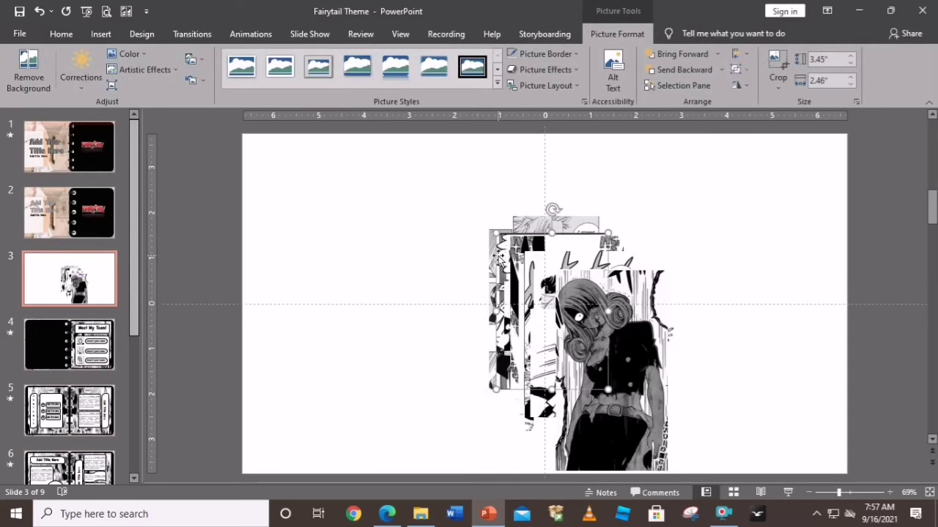
# Step: Arrange the crowd scene, the girl with hair ribbons, the Fairy Tail cover and the dark long-haired woman over the slide's left half
pyautogui.moveTo(499, 258); pyautogui.dragTo(247, 159)
pyautogui.moveTo(493, 258); pyautogui.dragTo(372, 169)
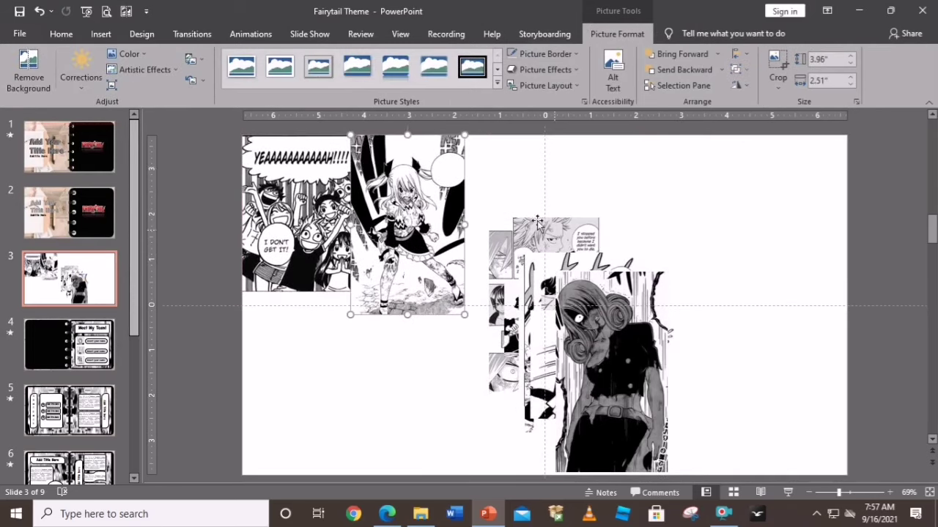
pyautogui.moveTo(541, 282); pyautogui.dragTo(238, 294)
pyautogui.moveTo(343, 443); pyautogui.dragTo(363, 480)
pyautogui.moveTo(601, 354); pyautogui.dragTo(403, 351)
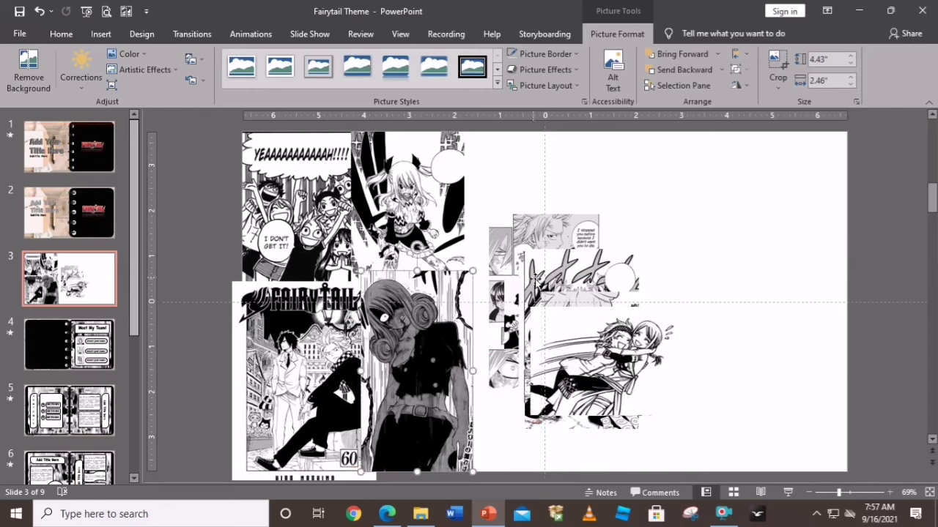
# Step: Move the winged figure to the slide's lower-right corner, and the hugging pair and shouting face onto its right half
pyautogui.moveTo(536, 277); pyautogui.dragTo(753, 326)
pyautogui.moveTo(601, 356); pyautogui.dragTo(773, 230)
pyautogui.moveTo(598, 351); pyautogui.dragTo(730, 267)
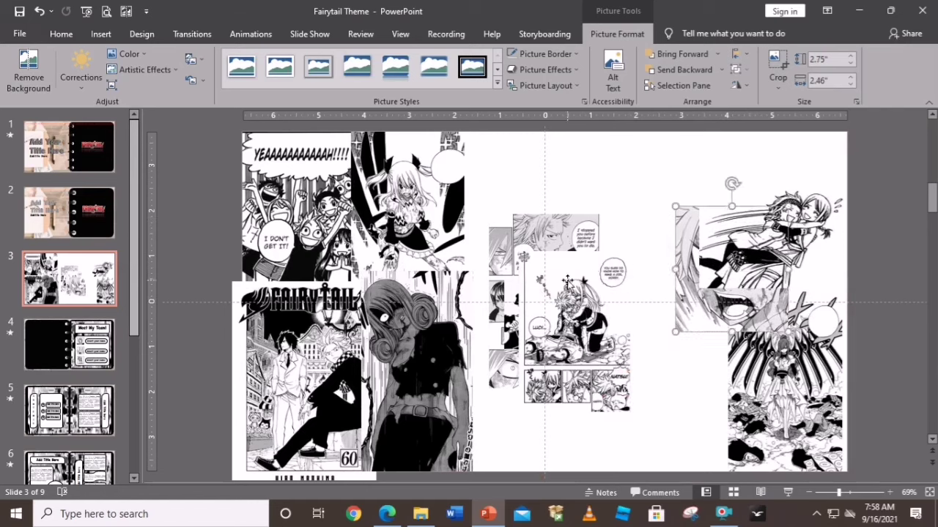
# Step: Place the grey multi-panel page at the top centre and the wide girl-and-boy picture beneath it, enlarging the wide one to about 3.77" by 5.67"
pyautogui.moveTo(567, 282); pyautogui.dragTo(693, 273)
pyautogui.moveTo(554, 258); pyautogui.dragTo(532, 177)
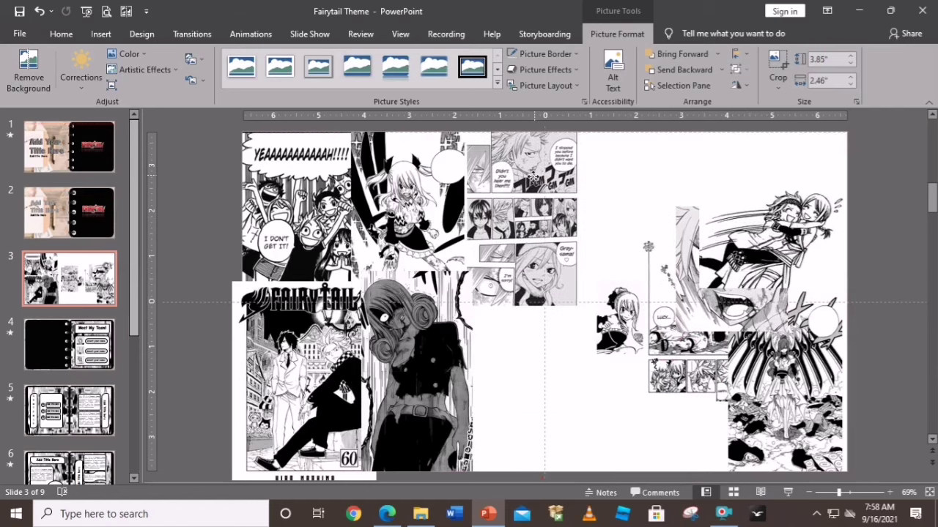
pyautogui.moveTo(641, 346); pyautogui.dragTo(505, 359)
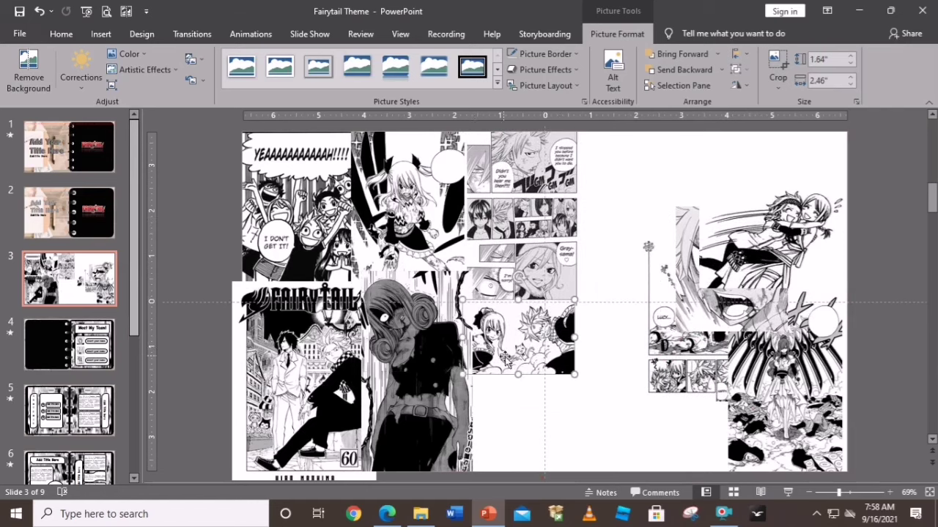
pyautogui.moveTo(577, 375); pyautogui.dragTo(721, 470)
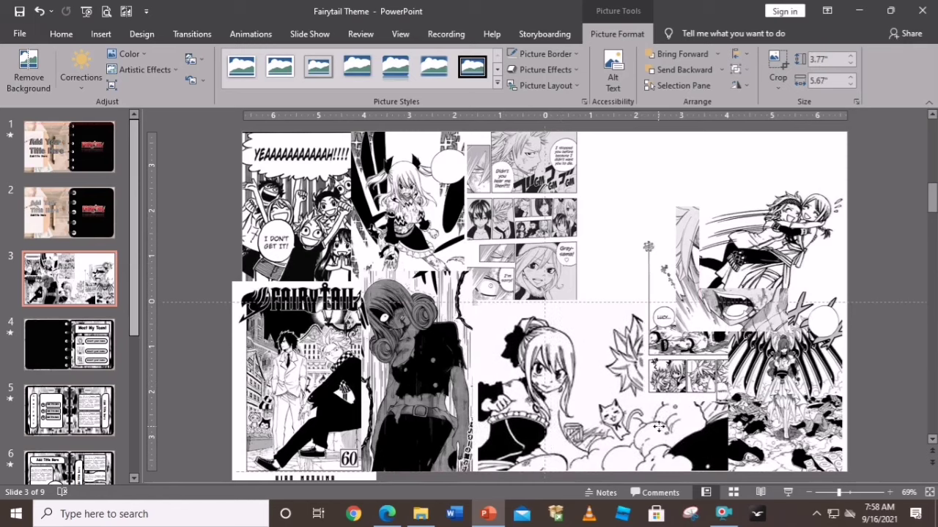
# Step: Arrange the shouting face, the hugging pair and an enlarged kneeling-girl page to fill the slide's upper-right area
pyautogui.moveTo(691, 326); pyautogui.dragTo(597, 294)
pyautogui.moveTo(725, 222); pyautogui.dragTo(599, 176)
pyautogui.moveTo(687, 332); pyautogui.dragTo(742, 251)
pyautogui.moveTo(808, 158); pyautogui.dragTo(846, 99)
# Step: Enlarge the winged figure picture to about 4.15" by 2.62" and move it down beneath the kneeling-girl page
pyautogui.click(835, 402)
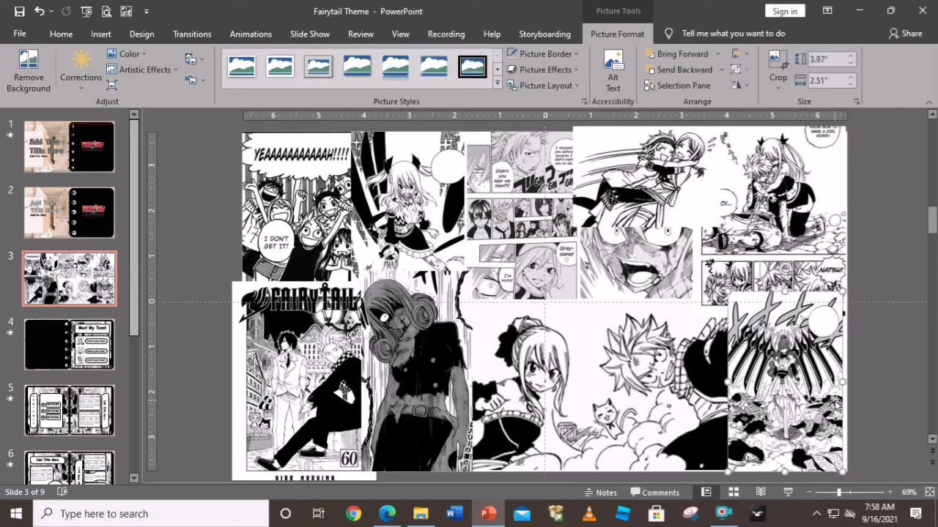
pyautogui.moveTo(843, 293); pyautogui.dragTo(848, 285)
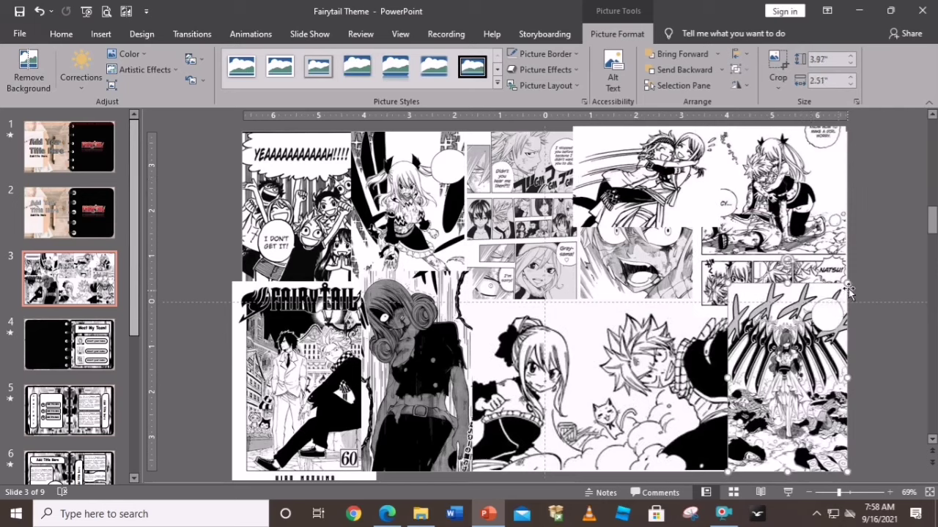
pyautogui.moveTo(818, 351); pyautogui.dragTo(819, 373)
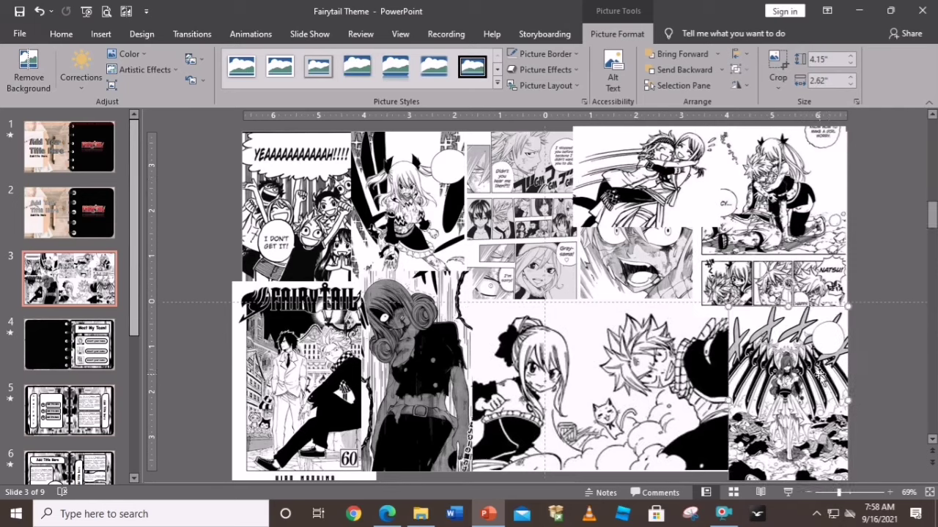
pyautogui.click(863, 401)
# Step: Soften the crowd scene in the slide's upper-left corner with a Sharpen/Soften picture correction preset
pyautogui.rightClick(310, 217)
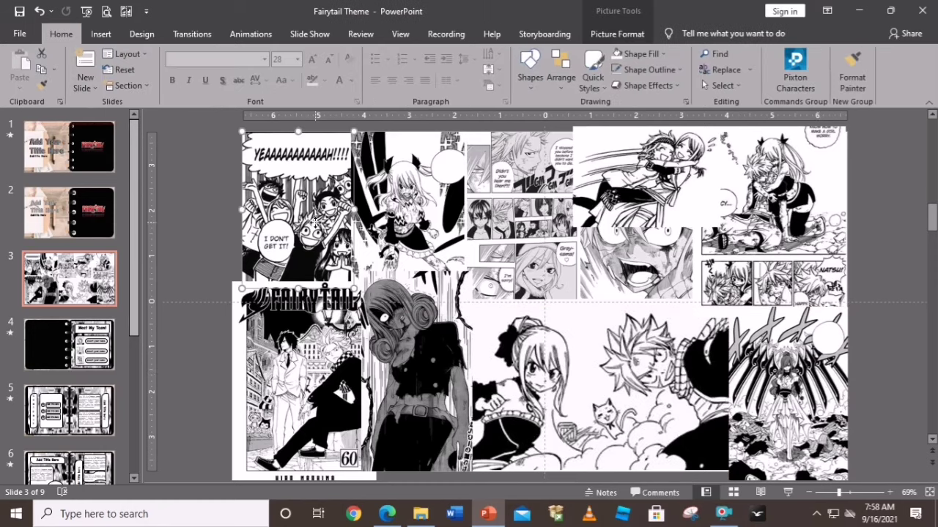
pyautogui.click(351, 445)
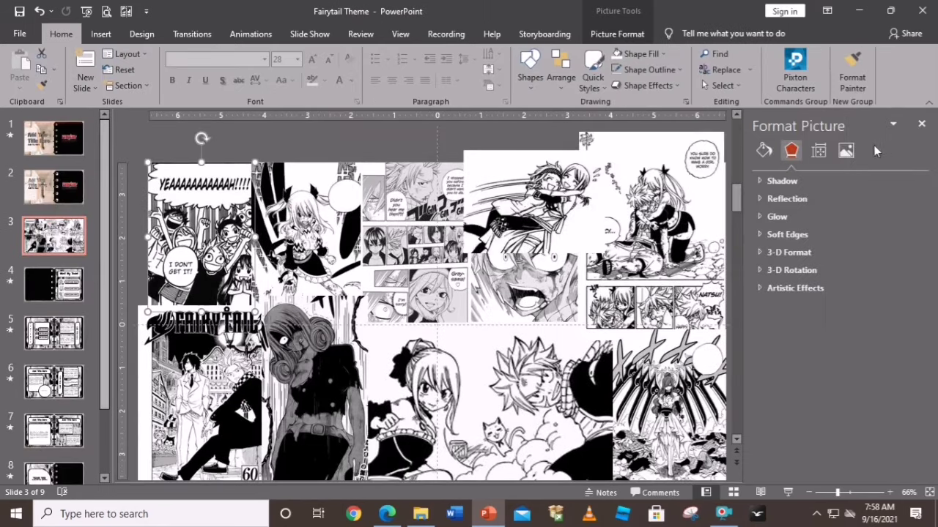
pyautogui.click(846, 150)
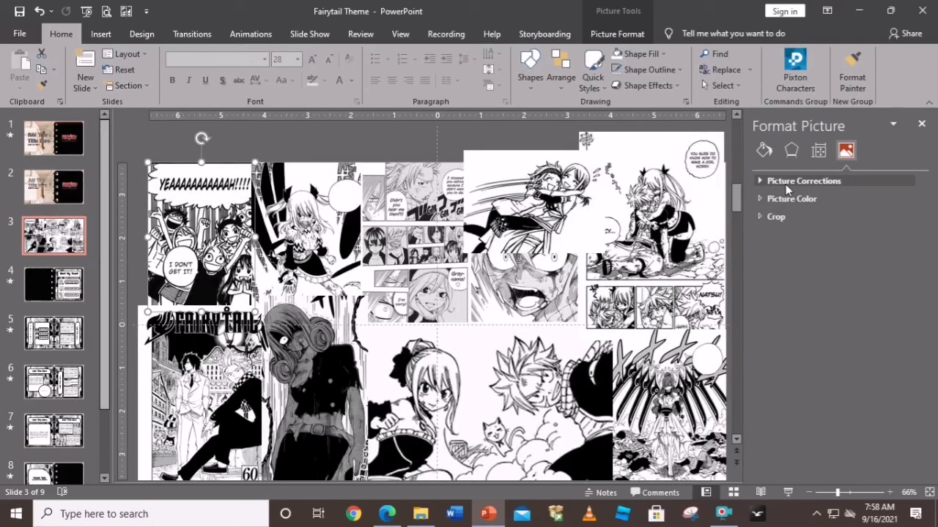
pyautogui.click(826, 184)
pyautogui.click(900, 214)
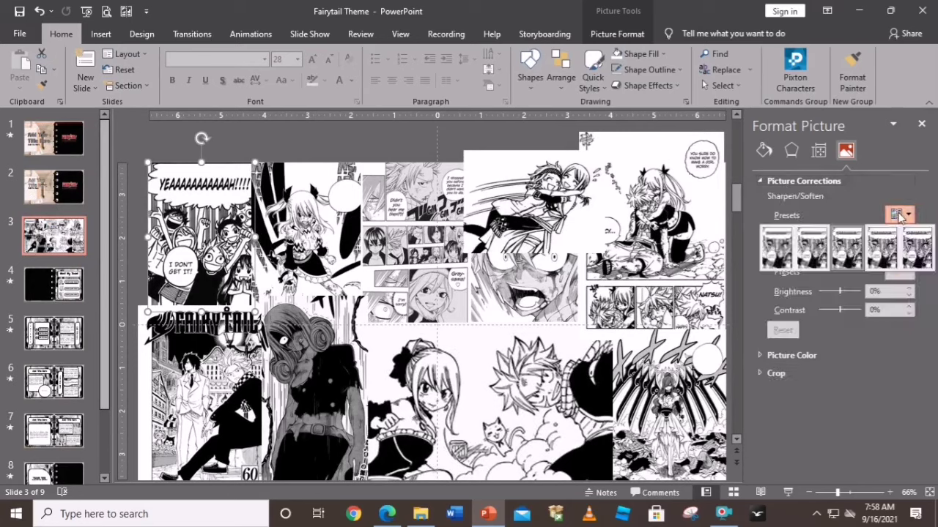
pyautogui.click(796, 247)
# Step: Apply the 50% soften preset to the picture of the girl with hair ribbons and to the grey multi-panel page
pyautogui.click(281, 220)
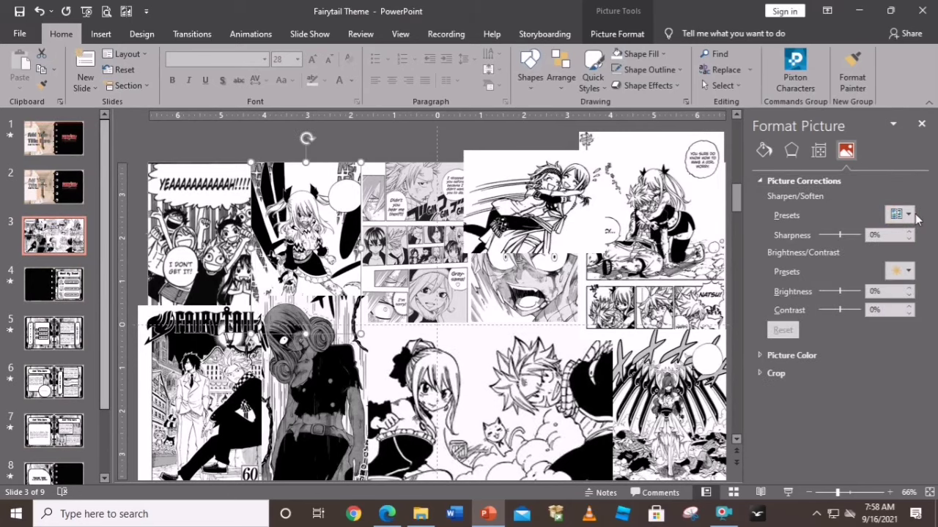
pyautogui.click(914, 218)
pyautogui.click(783, 254)
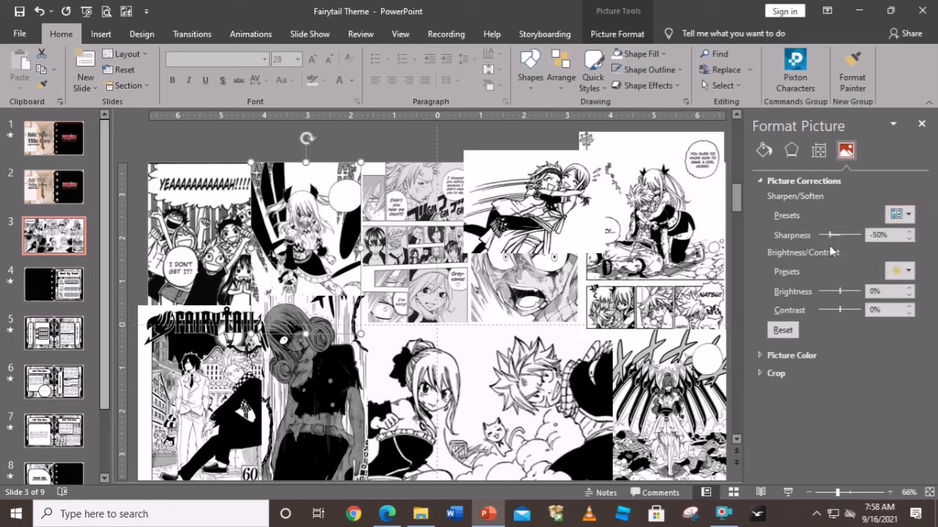
pyautogui.click(425, 246)
pyautogui.click(898, 215)
pyautogui.click(783, 254)
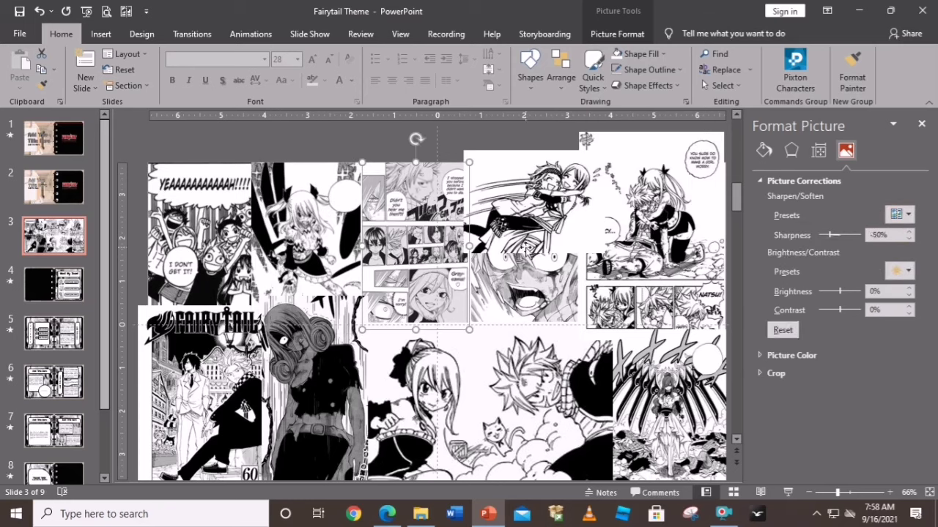
# Step: Apply the 50% soften preset to the hugging pair, the shouting face and the kneeling-girl page
pyautogui.click(511, 243)
pyautogui.click(901, 214)
pyautogui.click(701, 247)
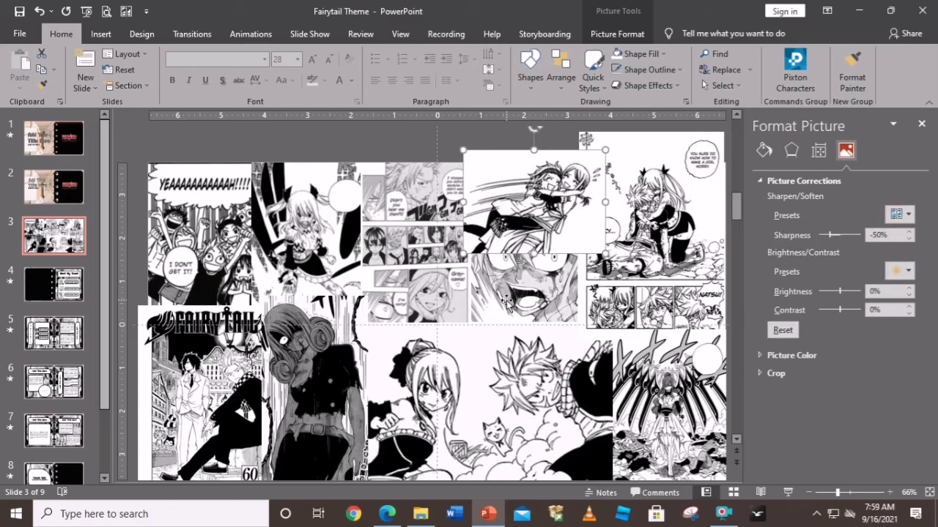
pyautogui.click(506, 301)
pyautogui.click(899, 214)
pyautogui.click(749, 250)
pyautogui.click(688, 242)
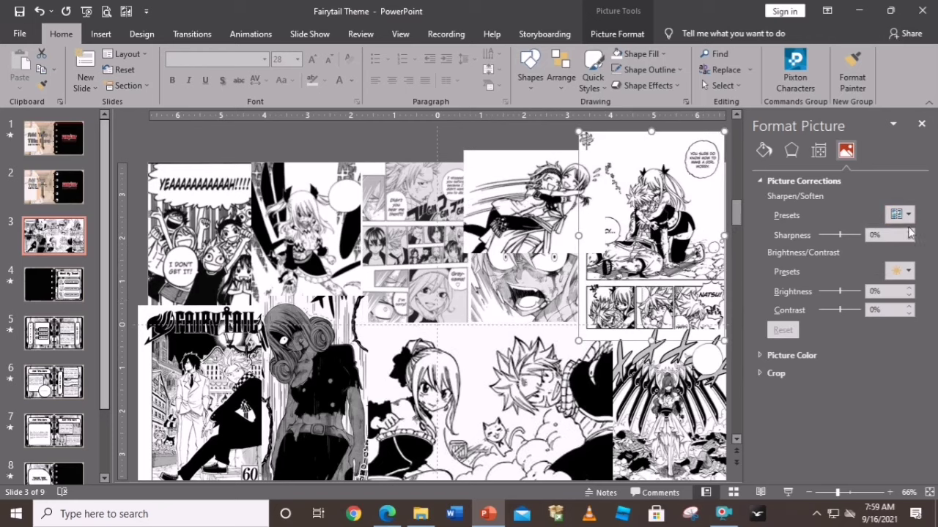
pyautogui.click(906, 218)
pyautogui.click(778, 261)
# Step: Soften the winged figure and the wide girl-and-boy picture in the lower row with the Sharpen/Soften presets
pyautogui.click(645, 387)
pyautogui.click(898, 216)
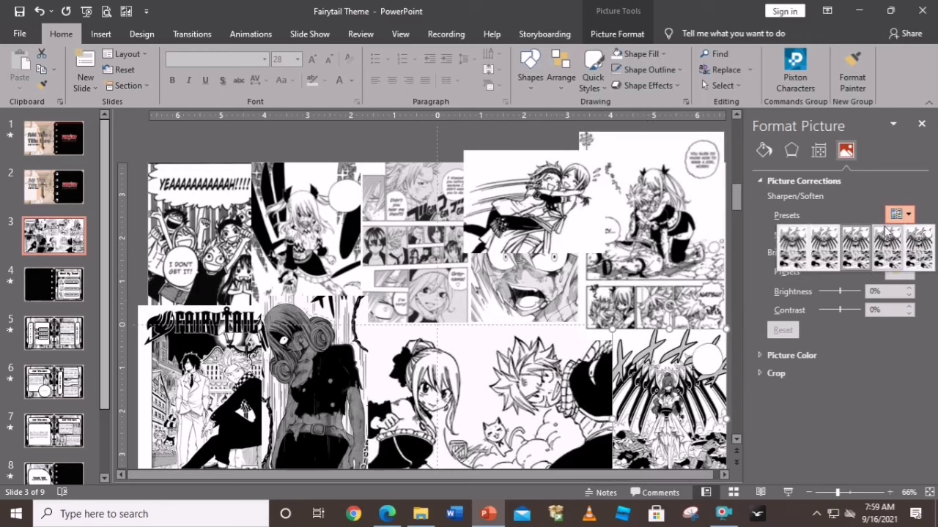
pyautogui.click(887, 238)
pyautogui.press('Tab')
pyautogui.click(901, 215)
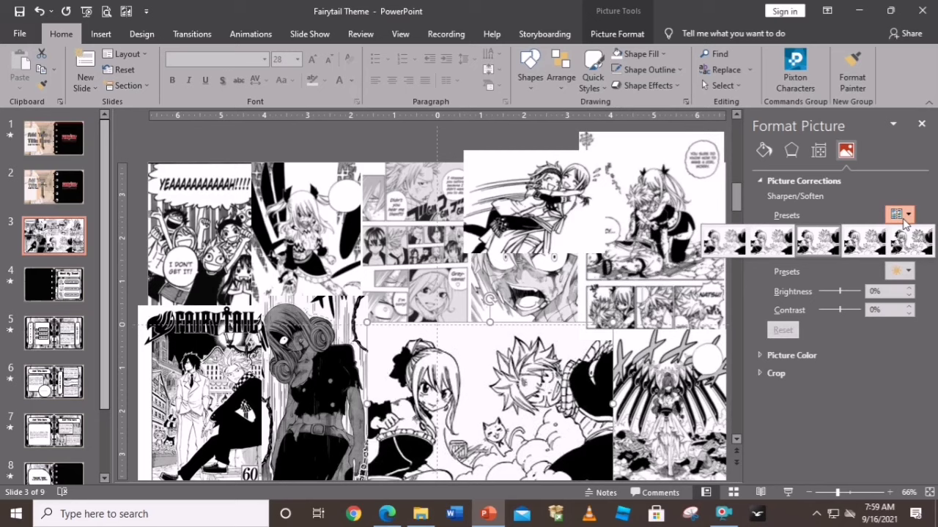
pyautogui.click(724, 247)
# Step: Apply the 50% soften preset to the dark long-haired woman and the Fairy Tail cover, and close the picture formatting options
pyautogui.click(290, 411)
pyautogui.click(897, 213)
pyautogui.click(887, 242)
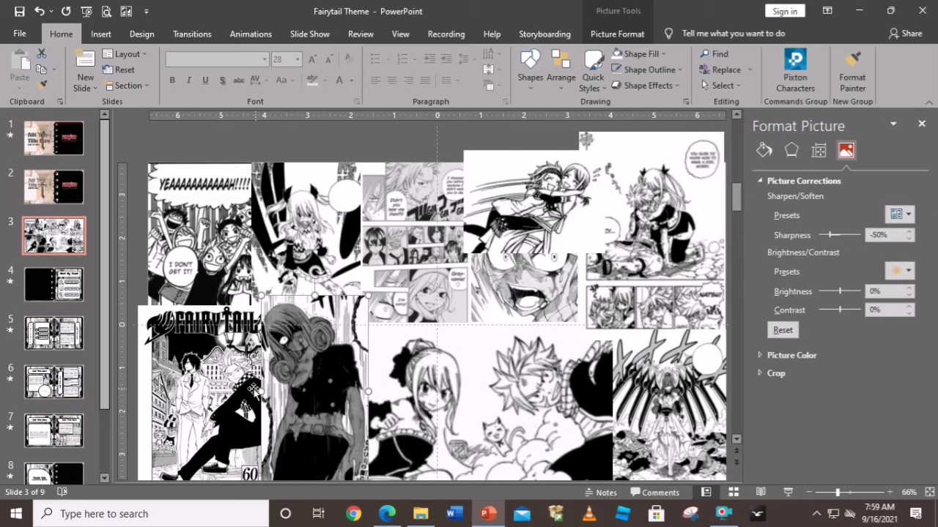
pyautogui.press('Tab')
pyautogui.click(900, 215)
pyautogui.click(780, 248)
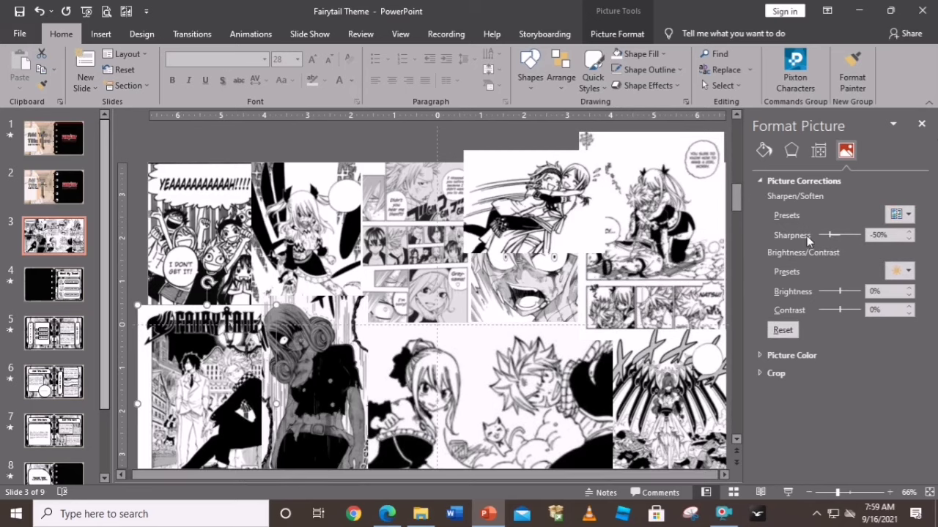
pyautogui.click(921, 125)
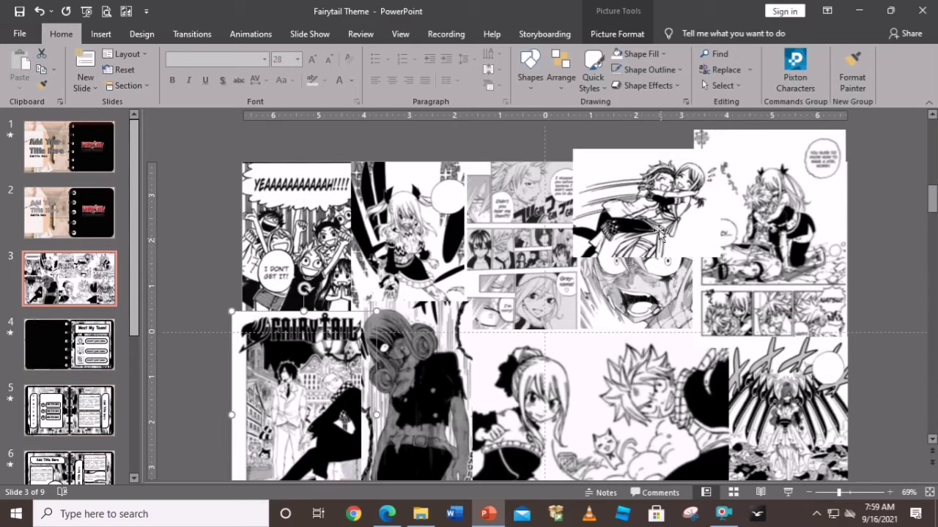
# Step: Crop the tops of the hugging pair picture and the kneeling-girl page to the slide's upper edge
pyautogui.rightClick(647, 194)
pyautogui.click(691, 163)
pyautogui.moveTo(646, 150); pyautogui.dragTo(642, 162)
pyautogui.click(778, 192)
pyautogui.rightClick(779, 201)
pyautogui.press('Escape')
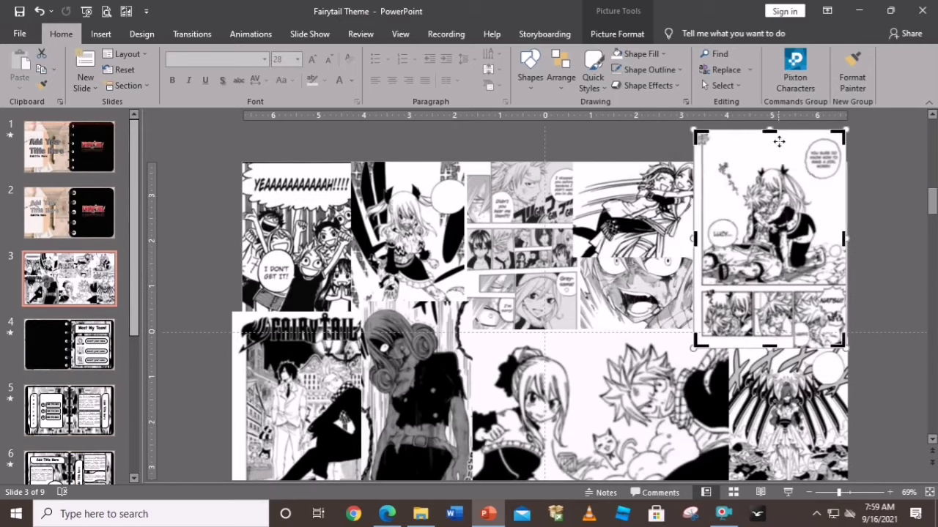
pyautogui.moveTo(770, 130); pyautogui.dragTo(770, 163)
pyautogui.scroll(-2, 782, 289)
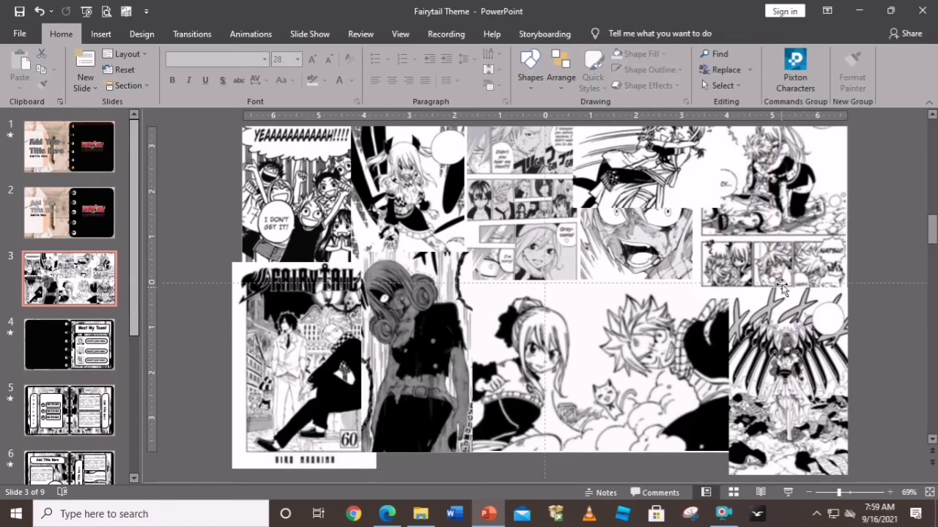
# Step: Crop the bottom of the winged figure picture to the slide's lower edge
pyautogui.click(806, 370)
pyautogui.rightClick(806, 370)
pyautogui.press('Escape')
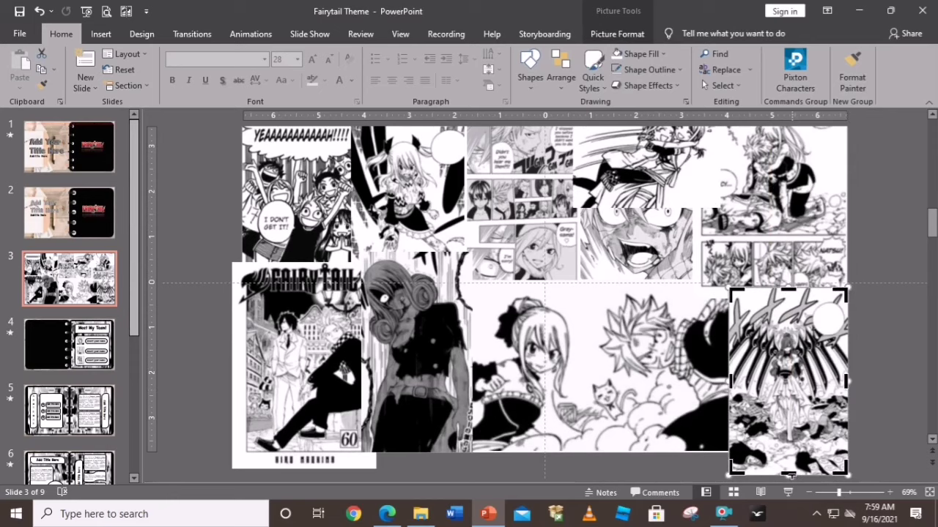
pyautogui.moveTo(790, 475); pyautogui.dragTo(789, 452)
pyautogui.click(461, 461)
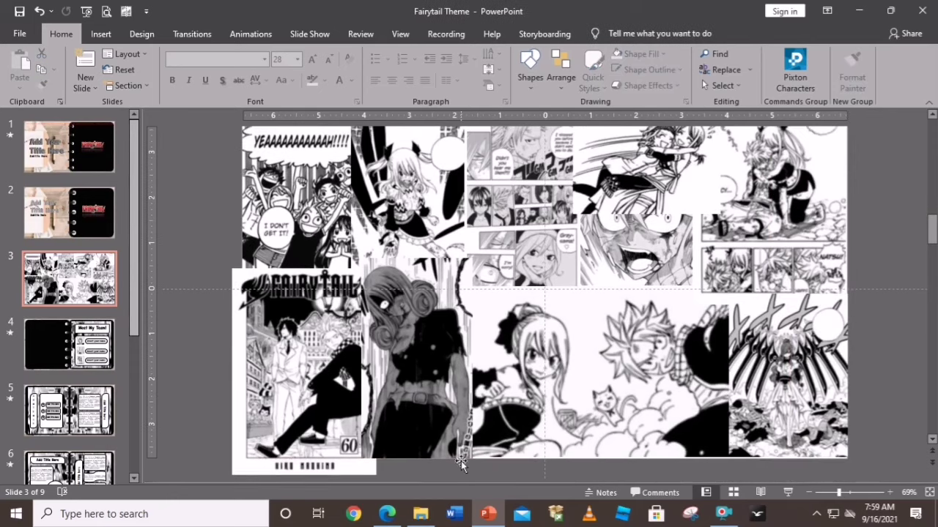
# Step: Crop the bottom and left side of the Fairy Tail cover picture to the slide's edges
pyautogui.rightClick(322, 408)
pyautogui.click(360, 429)
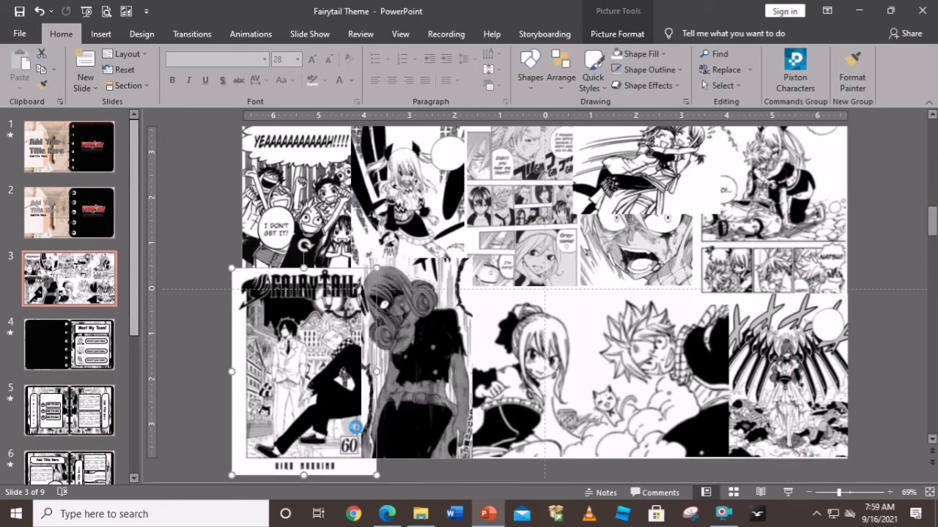
pyautogui.moveTo(306, 473); pyautogui.dragTo(318, 459)
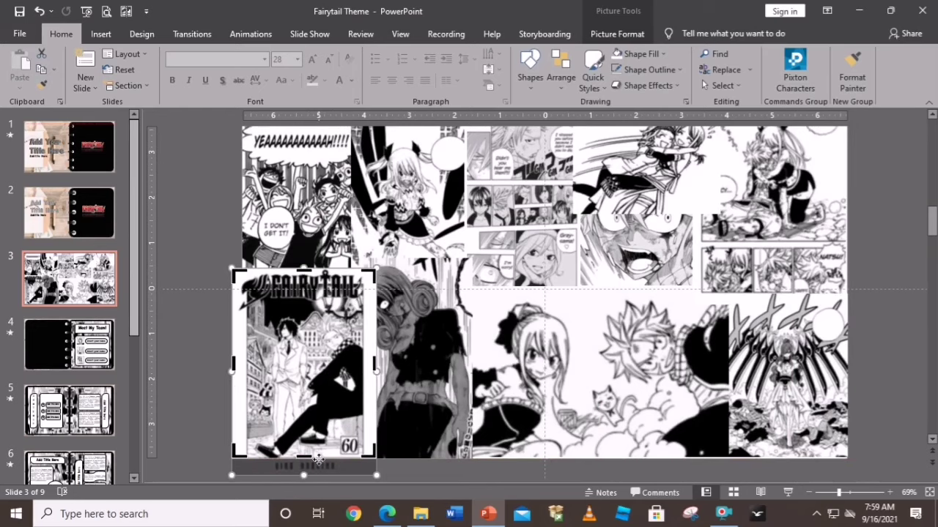
pyautogui.click(215, 353)
pyautogui.rightClick(317, 315)
pyautogui.click(353, 418)
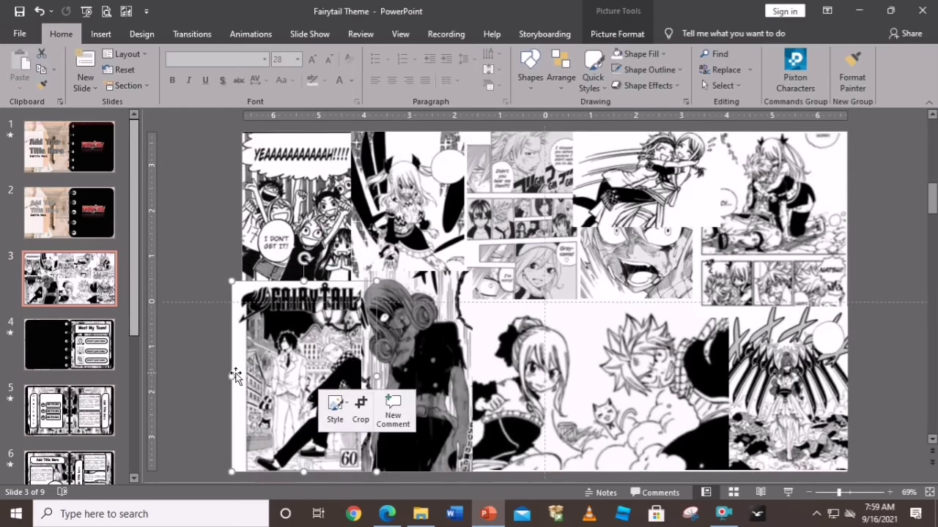
pyautogui.click(358, 410)
pyautogui.moveTo(231, 376); pyautogui.dragTo(239, 371)
pyautogui.click(199, 351)
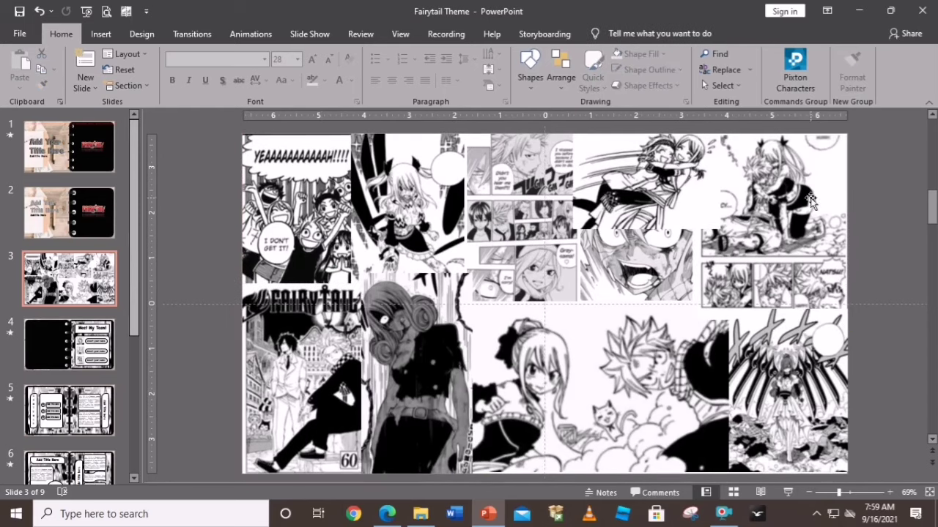
# Step: Save the grey multi-panel manga page picture as a PNG named Picture3 in the fairytail folder under POWERPOINTS on Local Disk (D:)
pyautogui.rightClick(562, 157)
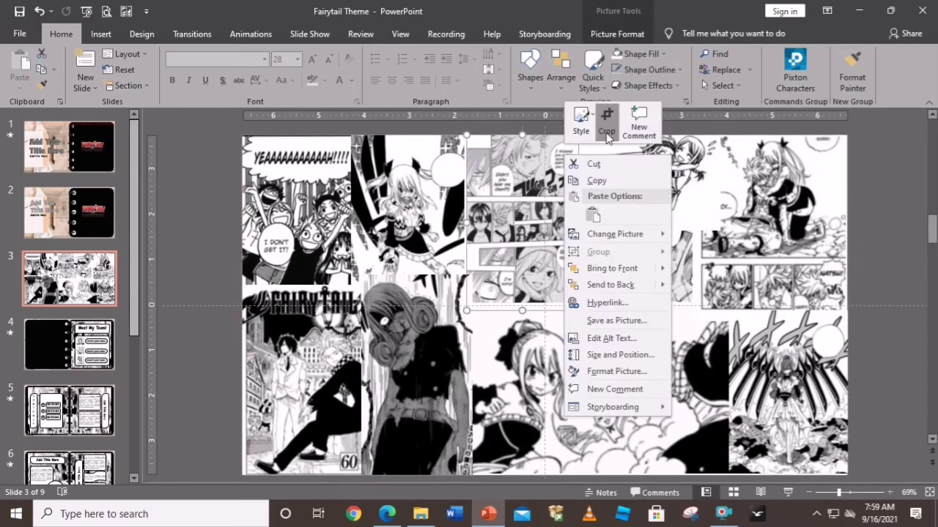
pyautogui.click(617, 320)
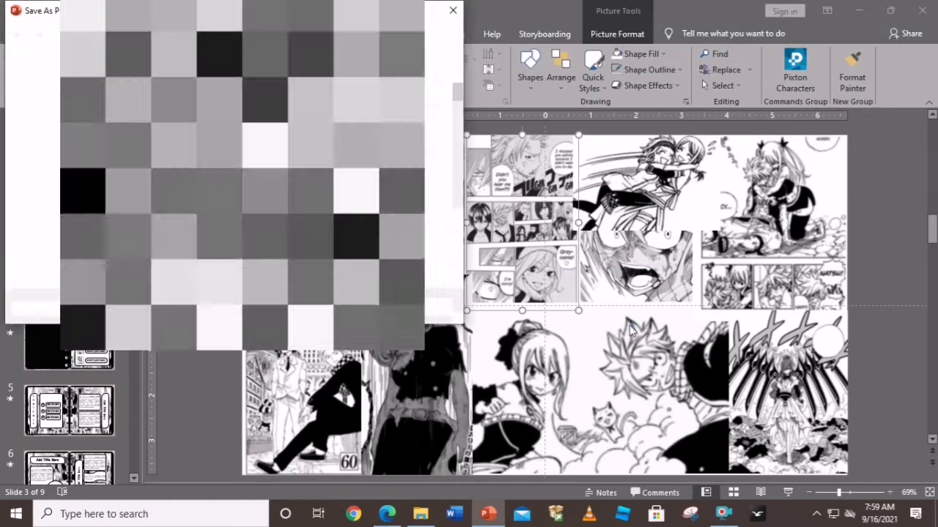
pyautogui.scroll(-1, 44, 184)
pyautogui.click(48, 178)
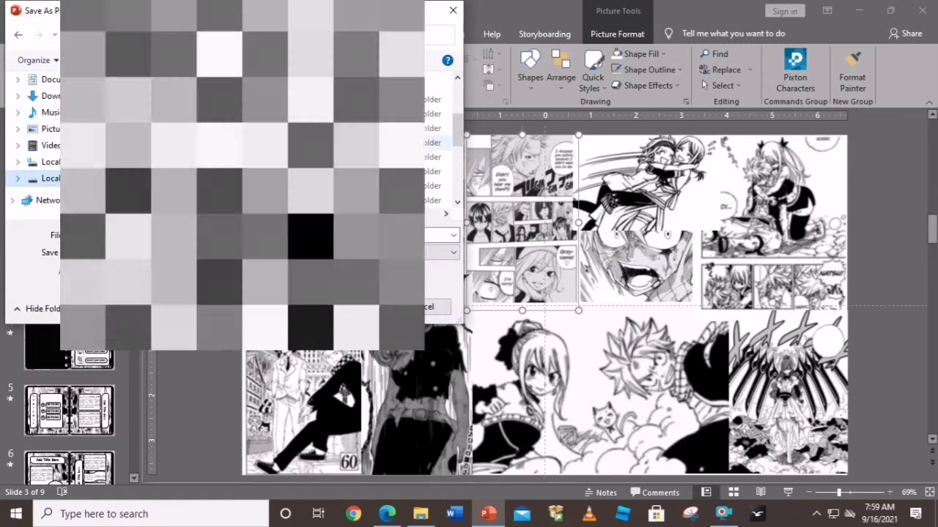
pyautogui.scroll(1, 439, 143)
pyautogui.scroll(-2, 199, 122)
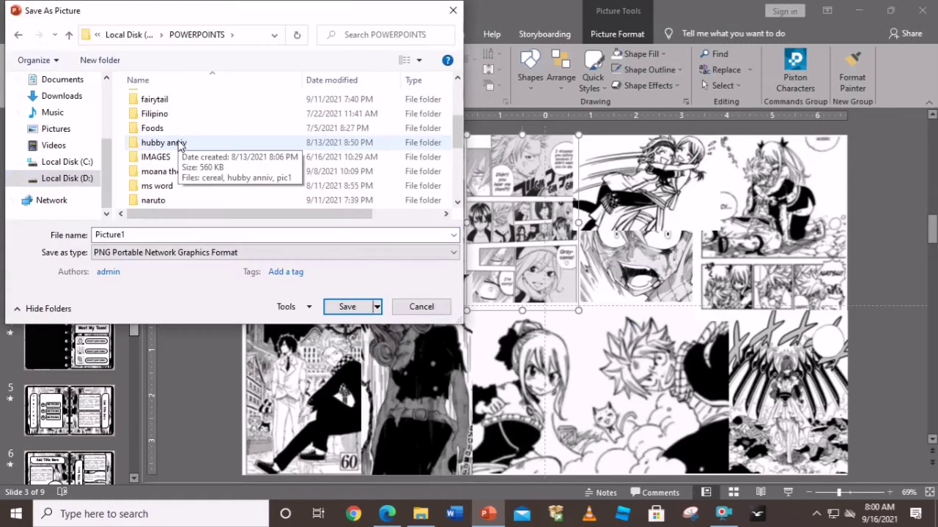
pyautogui.doubleClick(203, 102)
pyautogui.scroll(-1, 219, 146)
pyautogui.click(229, 235)
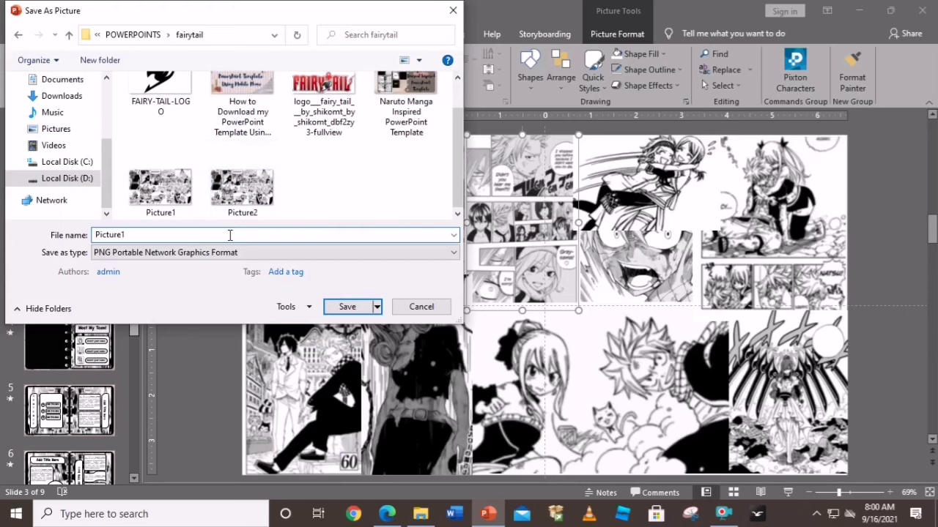
pyautogui.press('BackSpace')
pyautogui.write('3')
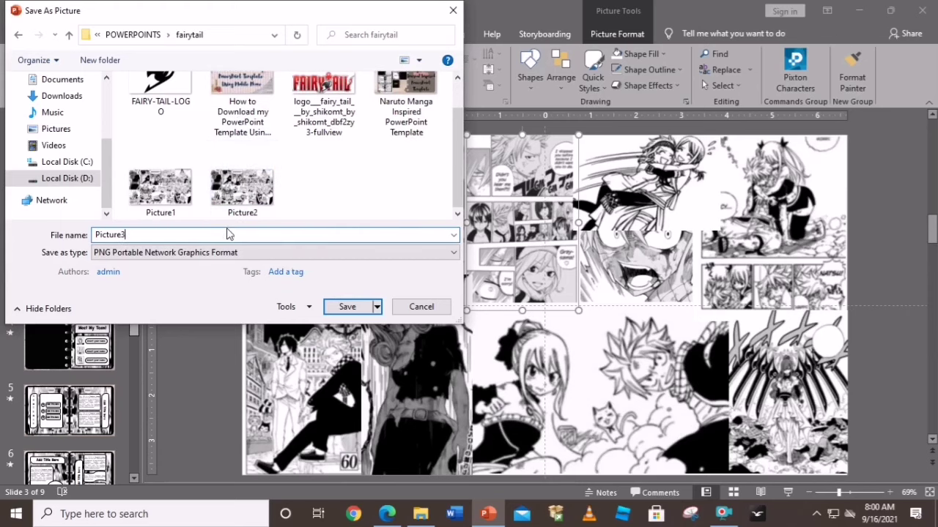
pyautogui.click(348, 308)
# Step: Duplicate the second title slide and delete the title and subtitle text from the copy
pyautogui.click(93, 206)
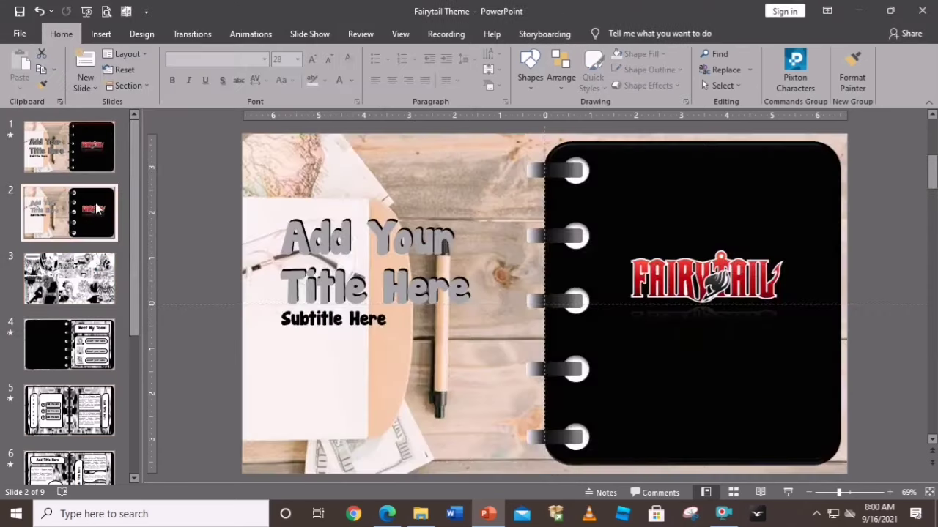
pyautogui.rightClick(93, 203)
pyautogui.click(143, 296)
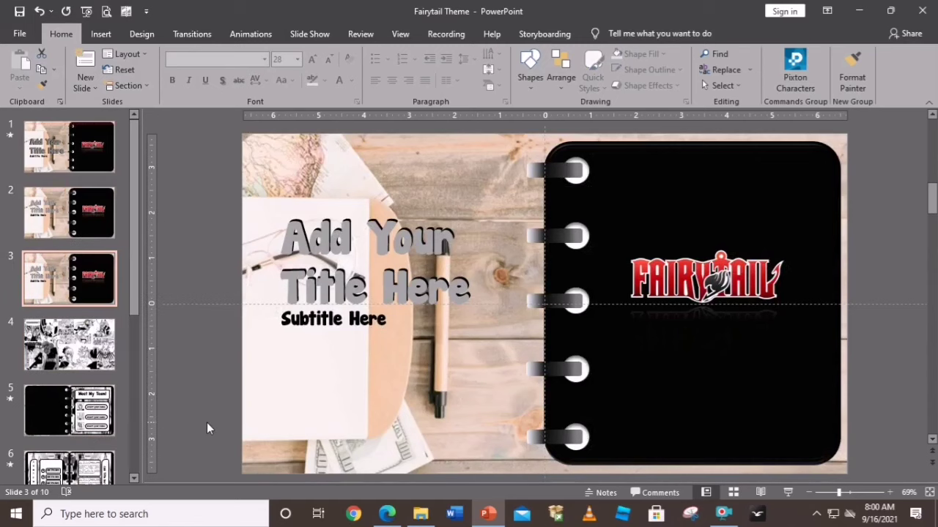
pyautogui.click(343, 324)
pyautogui.moveTo(192, 197); pyautogui.dragTo(512, 434)
pyautogui.press('Delete')
pyautogui.moveTo(242, 181); pyautogui.dragTo(557, 362)
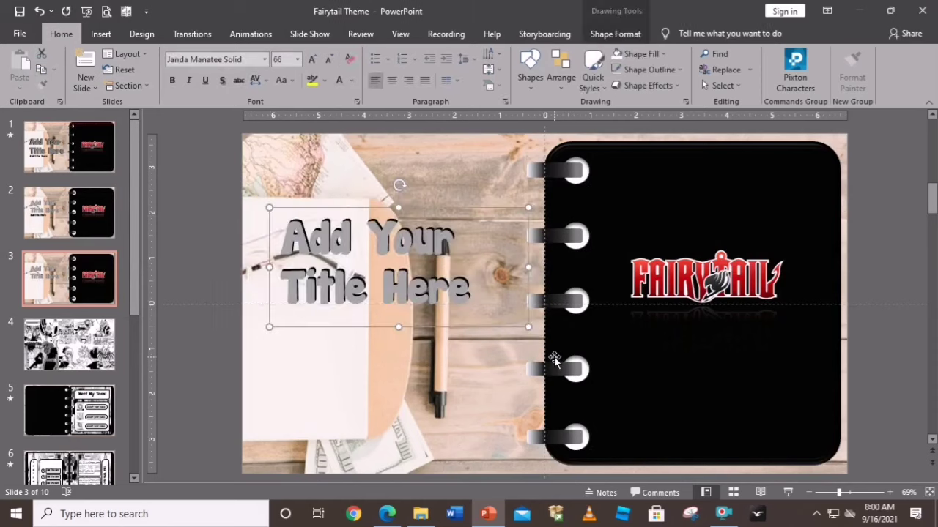
pyautogui.press('Delete')
# Step: Copy the black notebook page onto the left half of the slide, aligned with the original and behind the binder rings
pyautogui.click(812, 303)
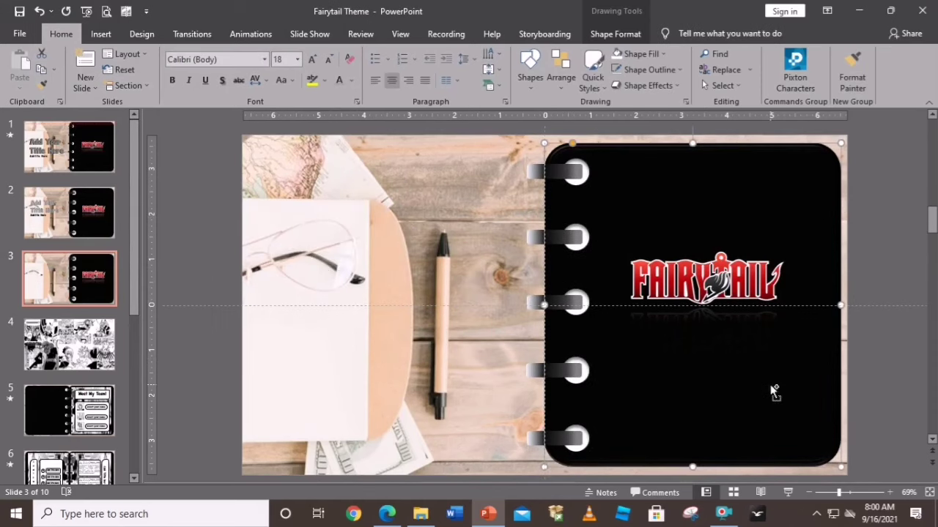
pyautogui.moveTo(775, 392); pyautogui.dragTo(464, 399)
pyautogui.rightClick(465, 400)
pyautogui.rightClick(482, 276)
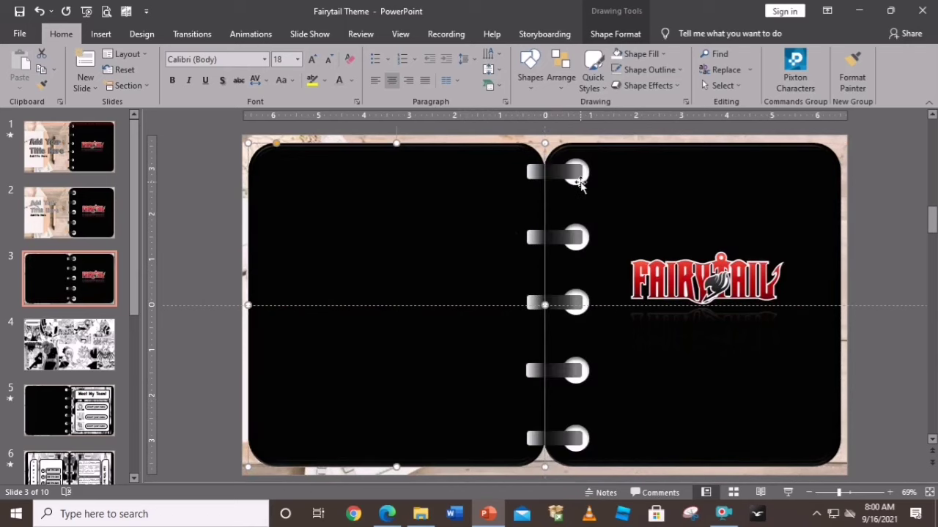
# Step: Group the five white binder holes on the right notebook page and duplicate the group for the left page
pyautogui.click(575, 178)
pyautogui.keyDown('shift'); pyautogui.click(585, 249); pyautogui.keyUp('shift')
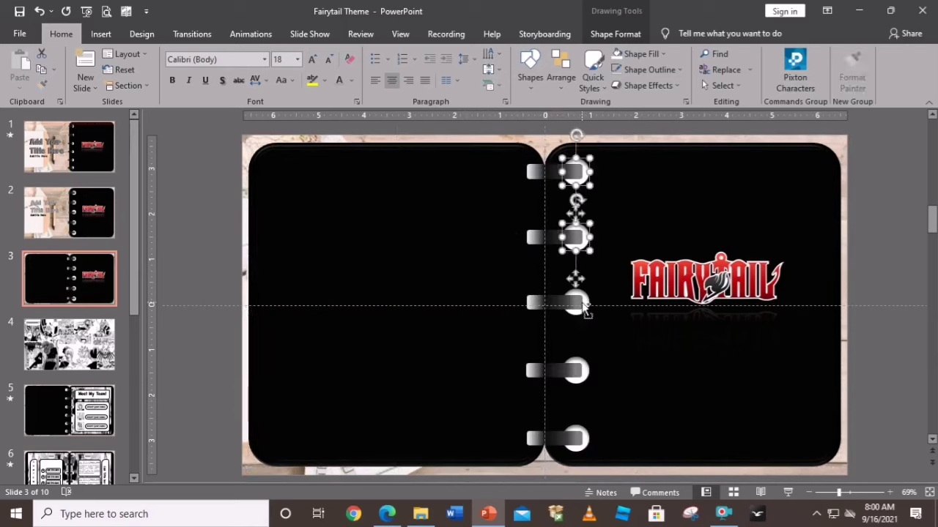
pyautogui.keyDown('shift'); pyautogui.click(581, 314); pyautogui.keyUp('shift')
pyautogui.keyDown('shift'); pyautogui.click(583, 377); pyautogui.keyUp('shift')
pyautogui.keyDown('shift'); pyautogui.click(590, 442); pyautogui.keyUp('shift')
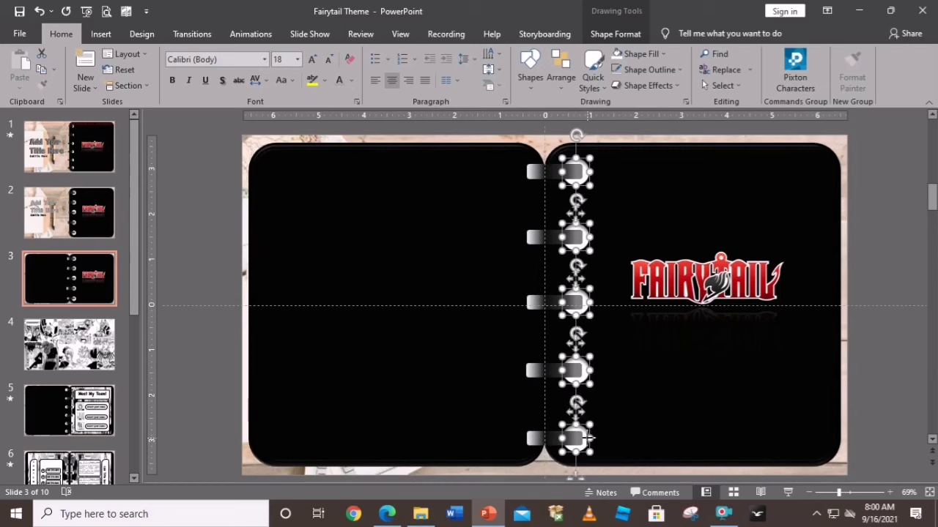
pyautogui.rightClick(590, 441)
pyautogui.moveTo(628, 272)
pyautogui.click(722, 273)
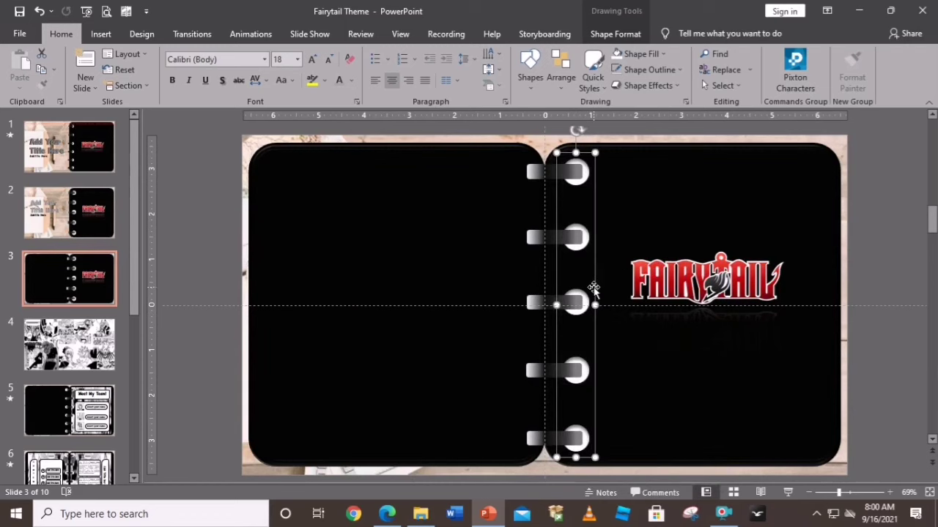
pyautogui.hotkey('ctrl', 'd')
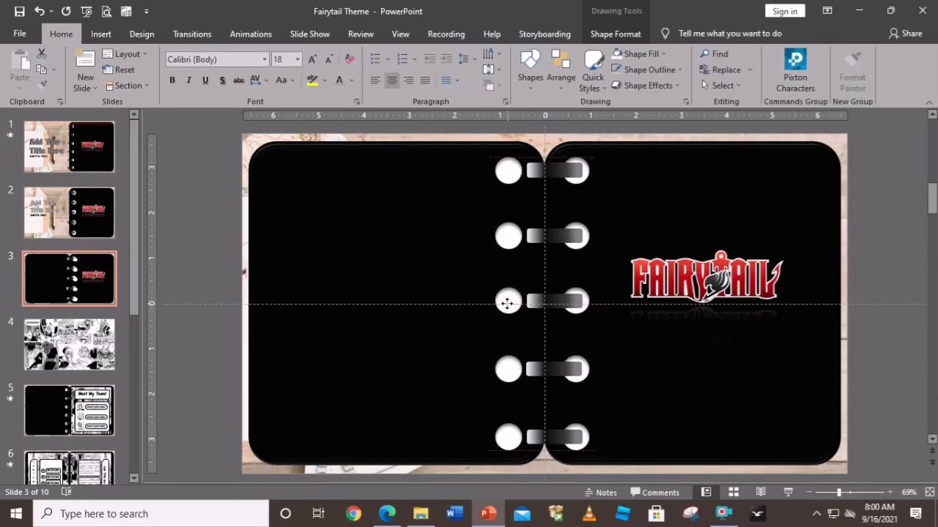